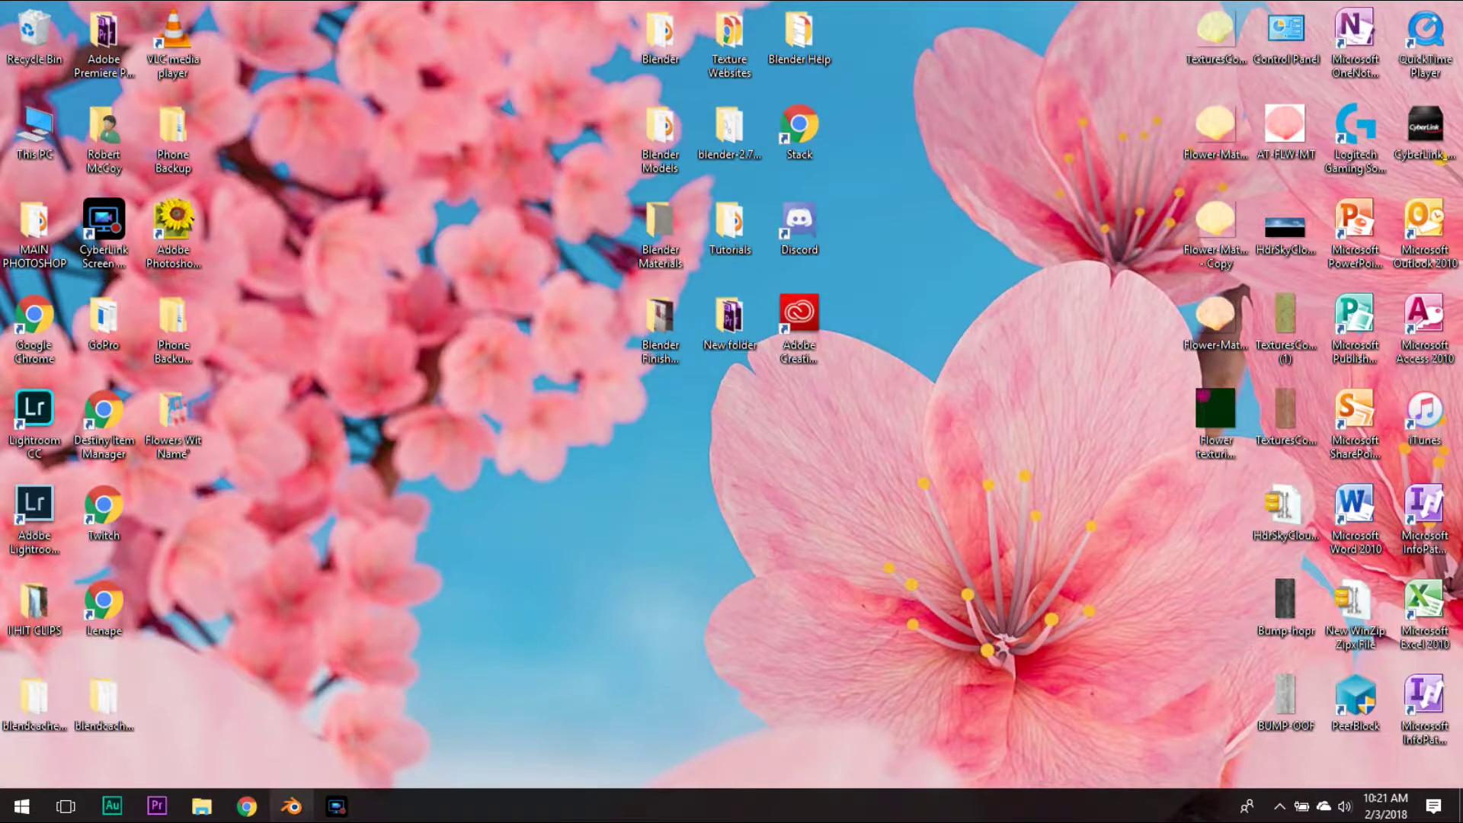
Step: Add a Displace modifier to the plane and create a new texture for it
{"action": "left_click", "coordinate": [292, 807]}
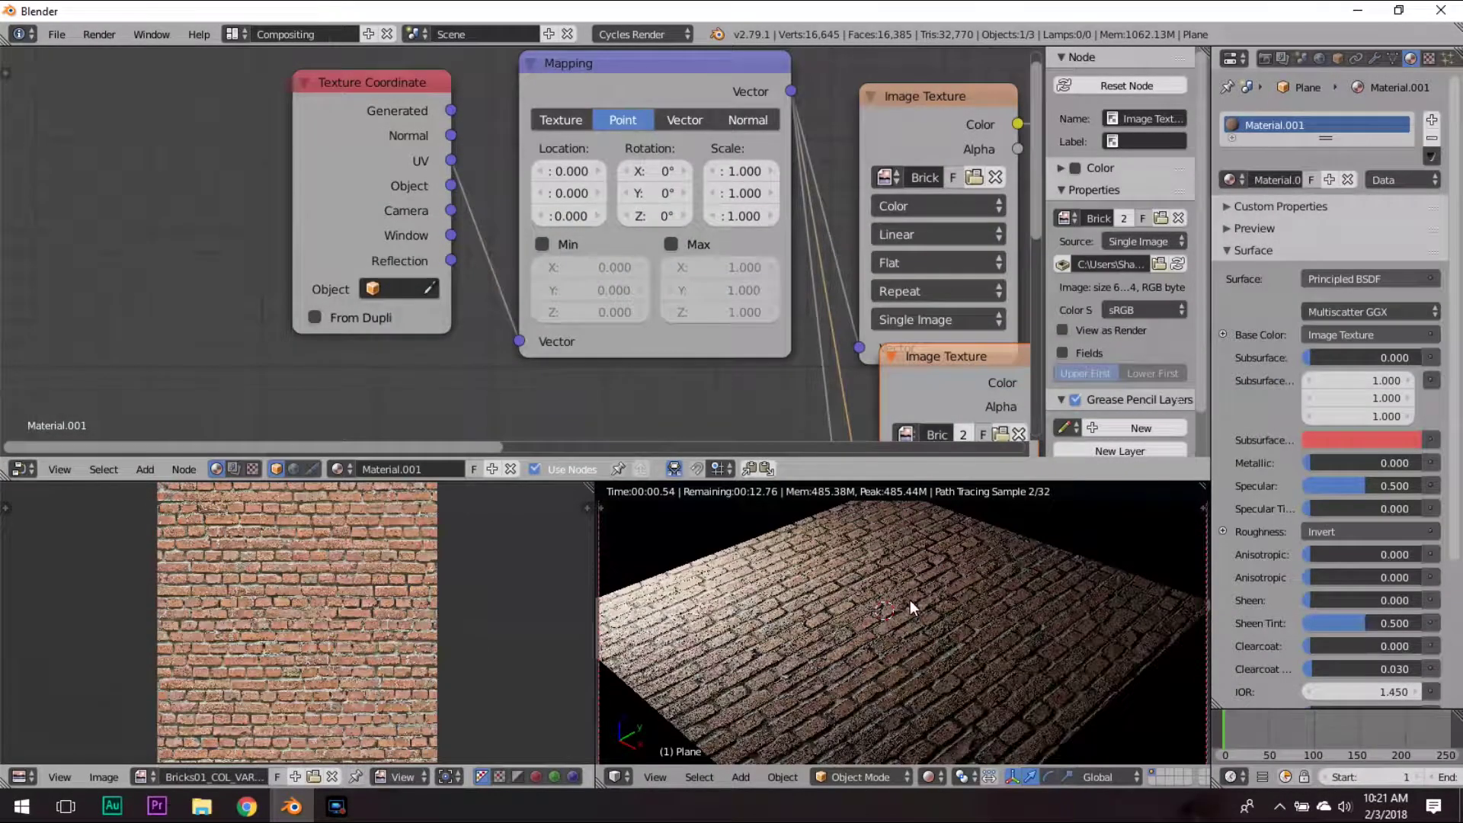
{"action": "left_click", "coordinate": [1372, 60]}
{"action": "left_click", "coordinate": [1302, 124]}
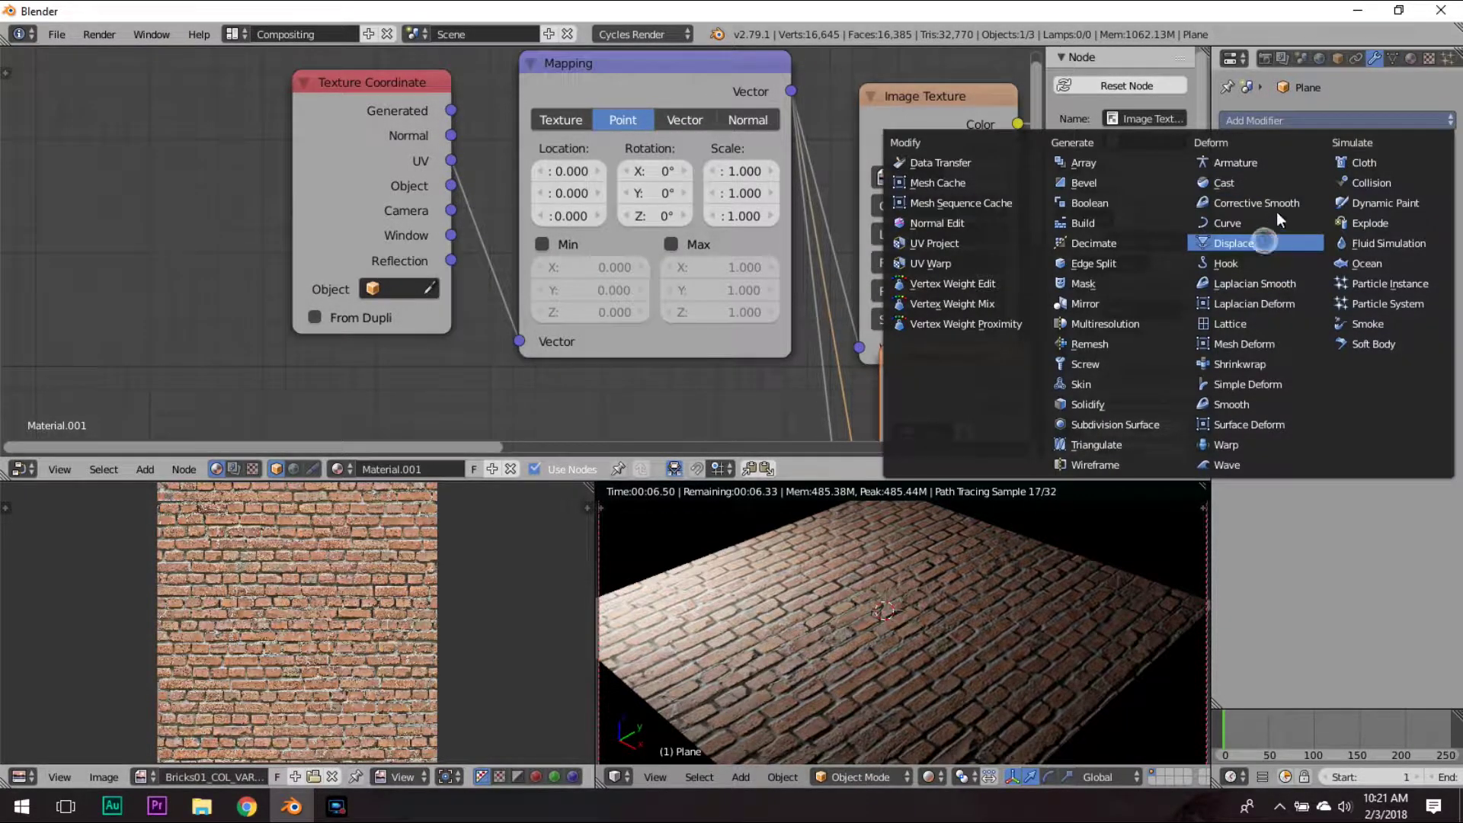
{"action": "left_click", "coordinate": [1266, 244]}
{"action": "left_click", "coordinate": [1298, 225]}
{"action": "scroll", "coordinate": [912, 632], "scroll_direction": "down", "scroll_amount": 3}
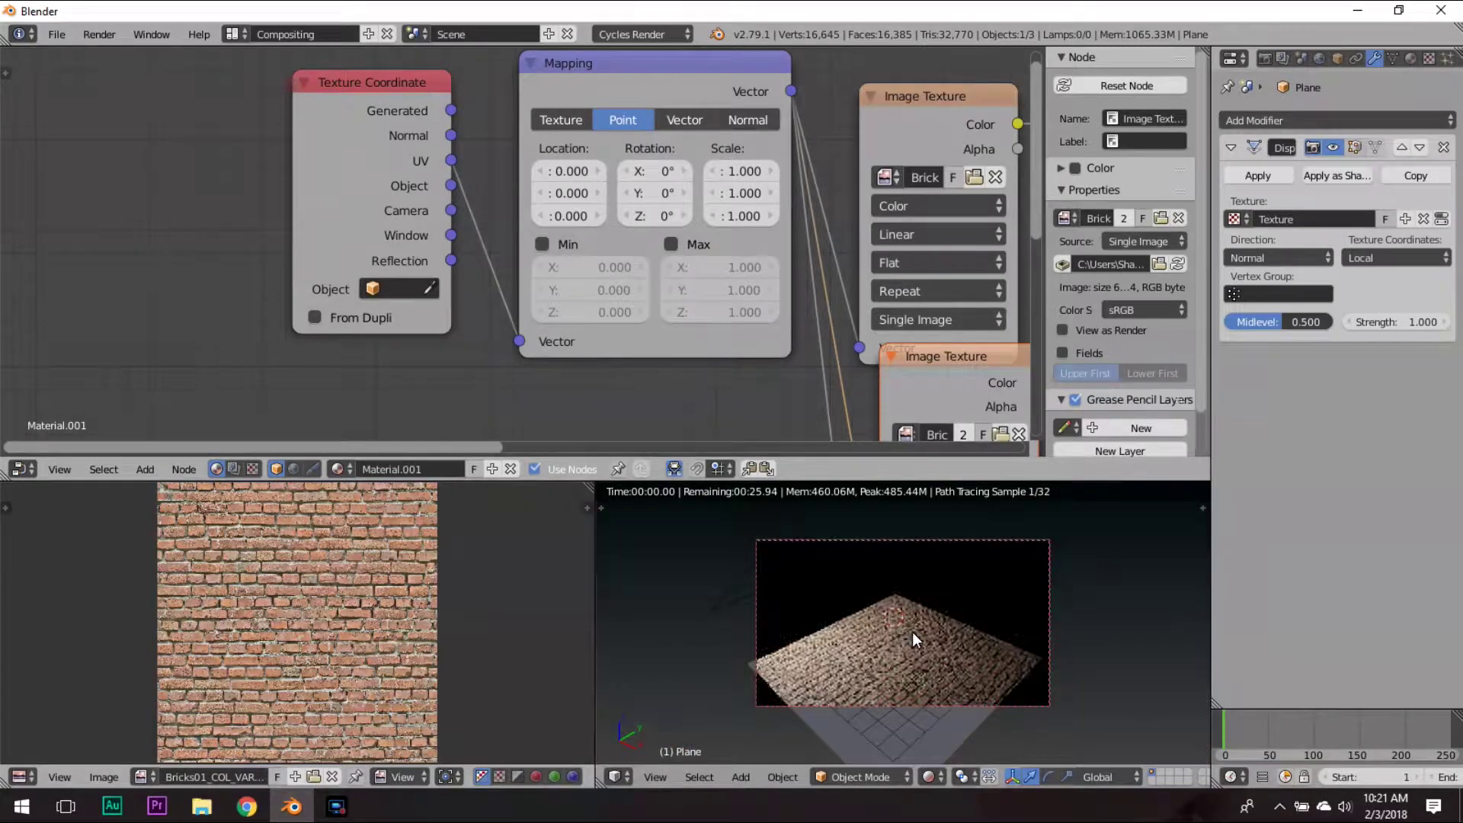
Step: Set the Displace texture's image to Bricks01_DISP_6K.jpg
{"action": "left_click", "coordinate": [1429, 58]}
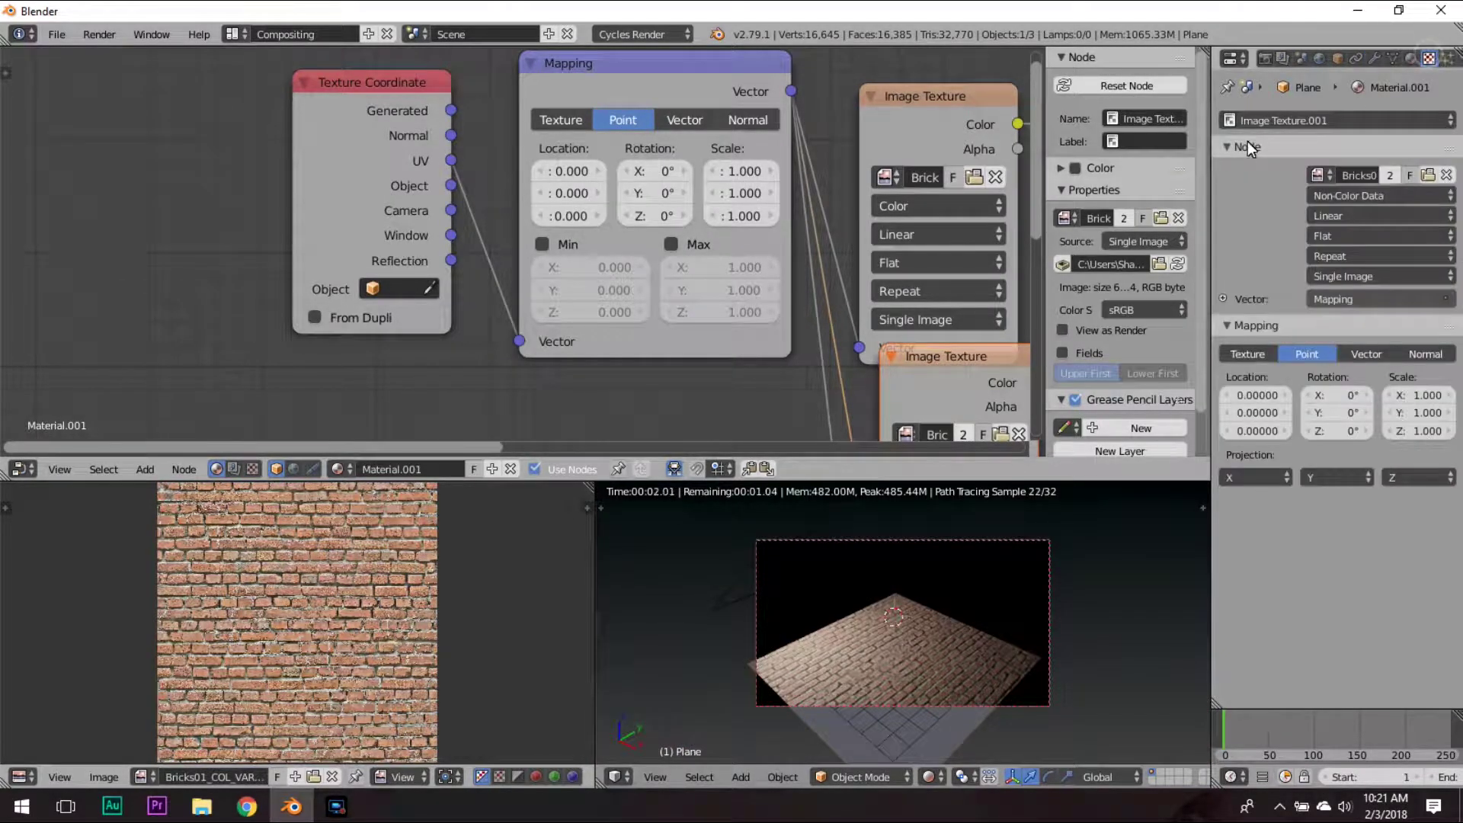
{"action": "left_click", "coordinate": [1316, 122]}
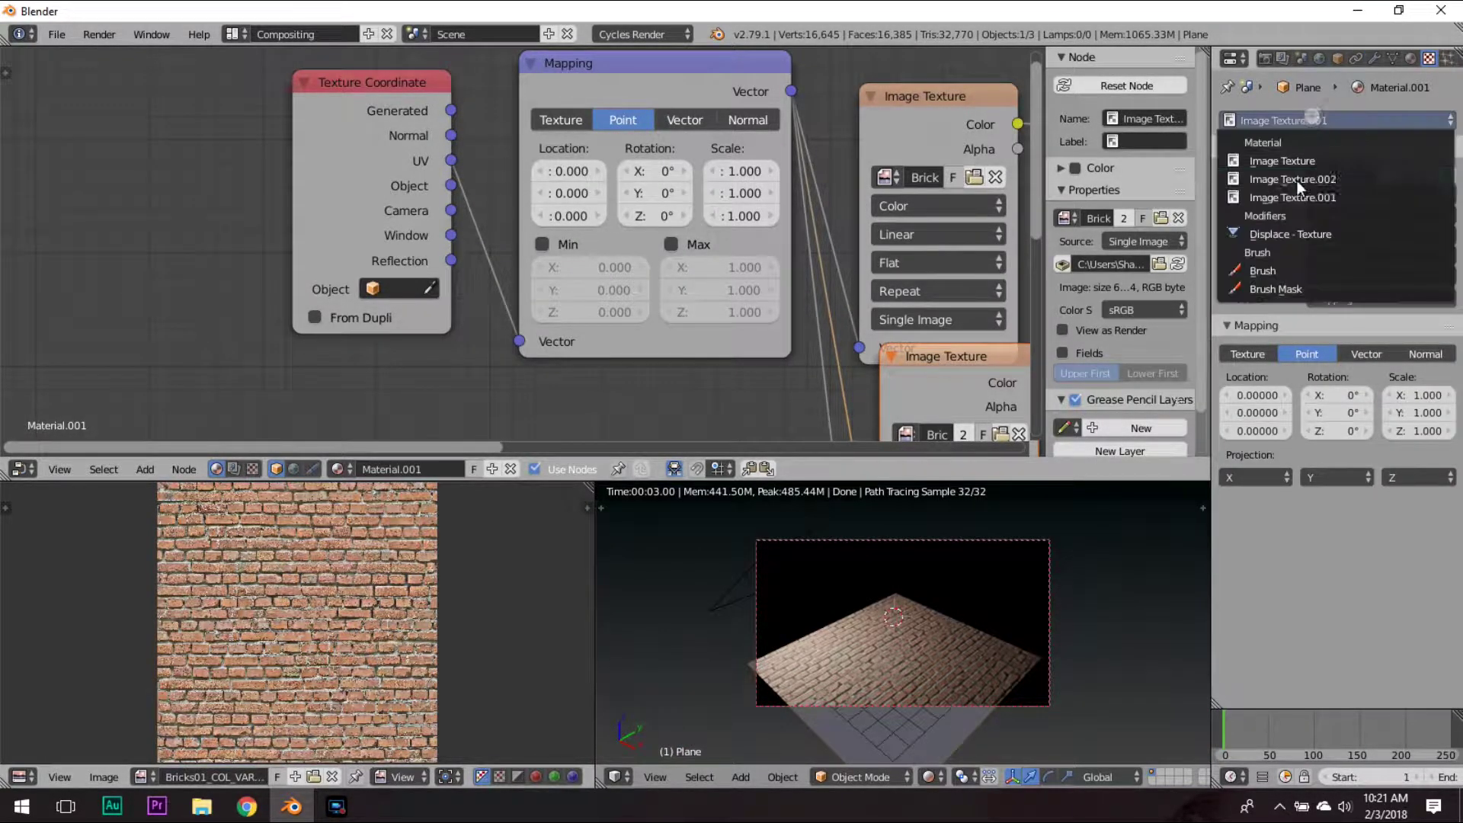
{"action": "left_click", "coordinate": [1298, 233]}
{"action": "left_click", "coordinate": [1241, 404]}
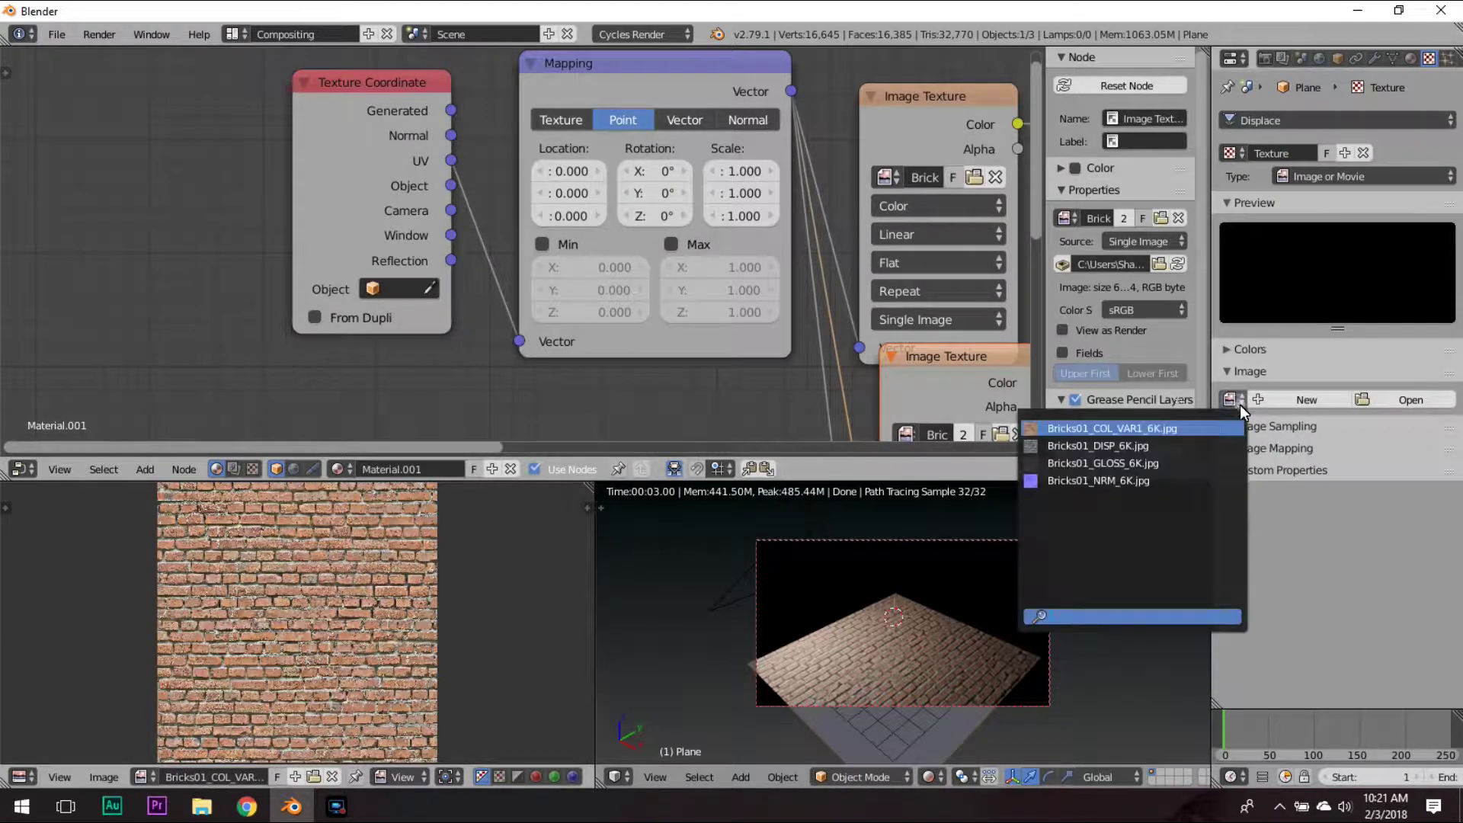
{"action": "left_click", "coordinate": [1127, 446]}
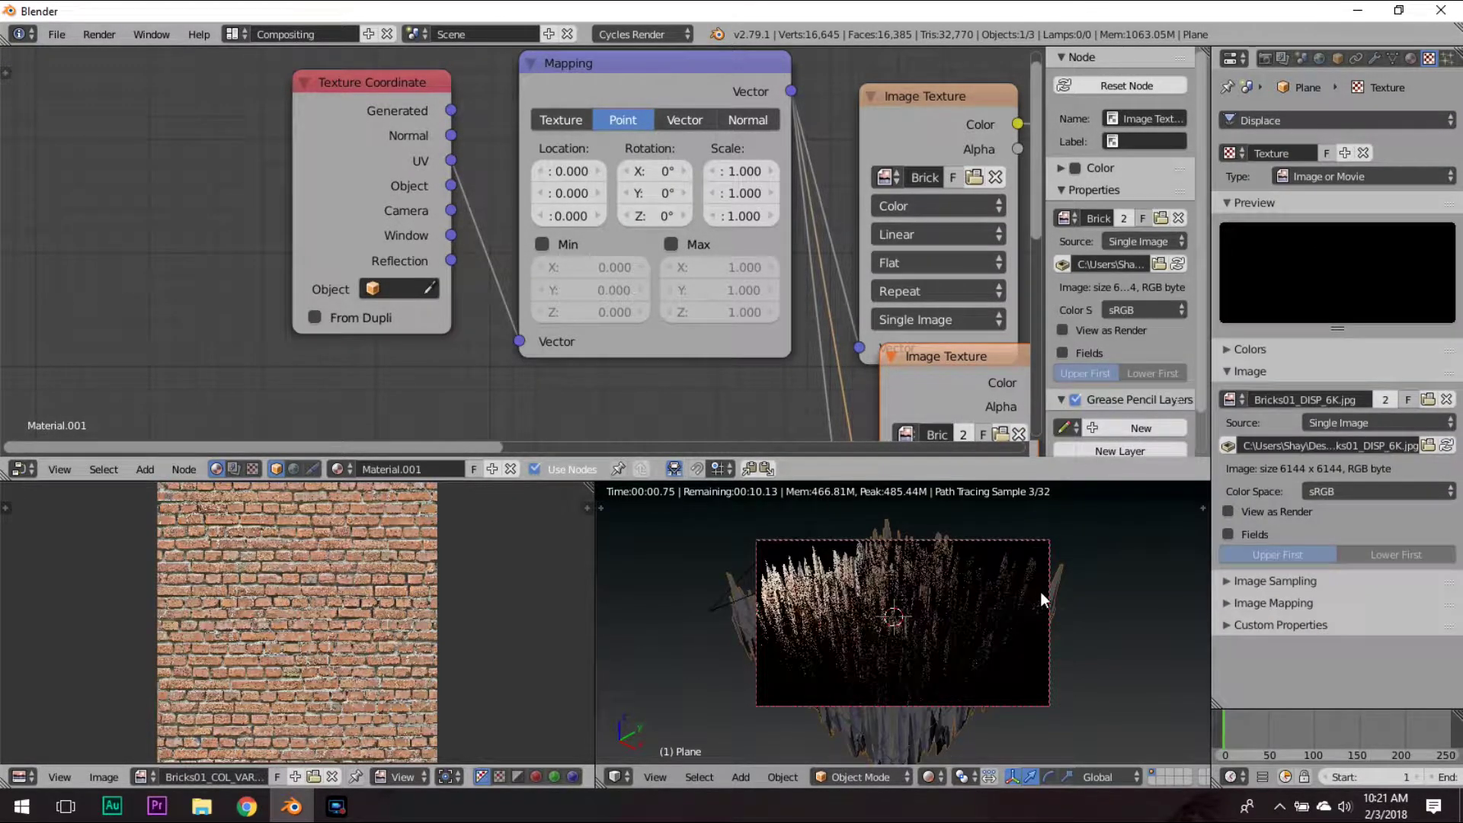
{"action": "left_click", "coordinate": [1375, 60]}
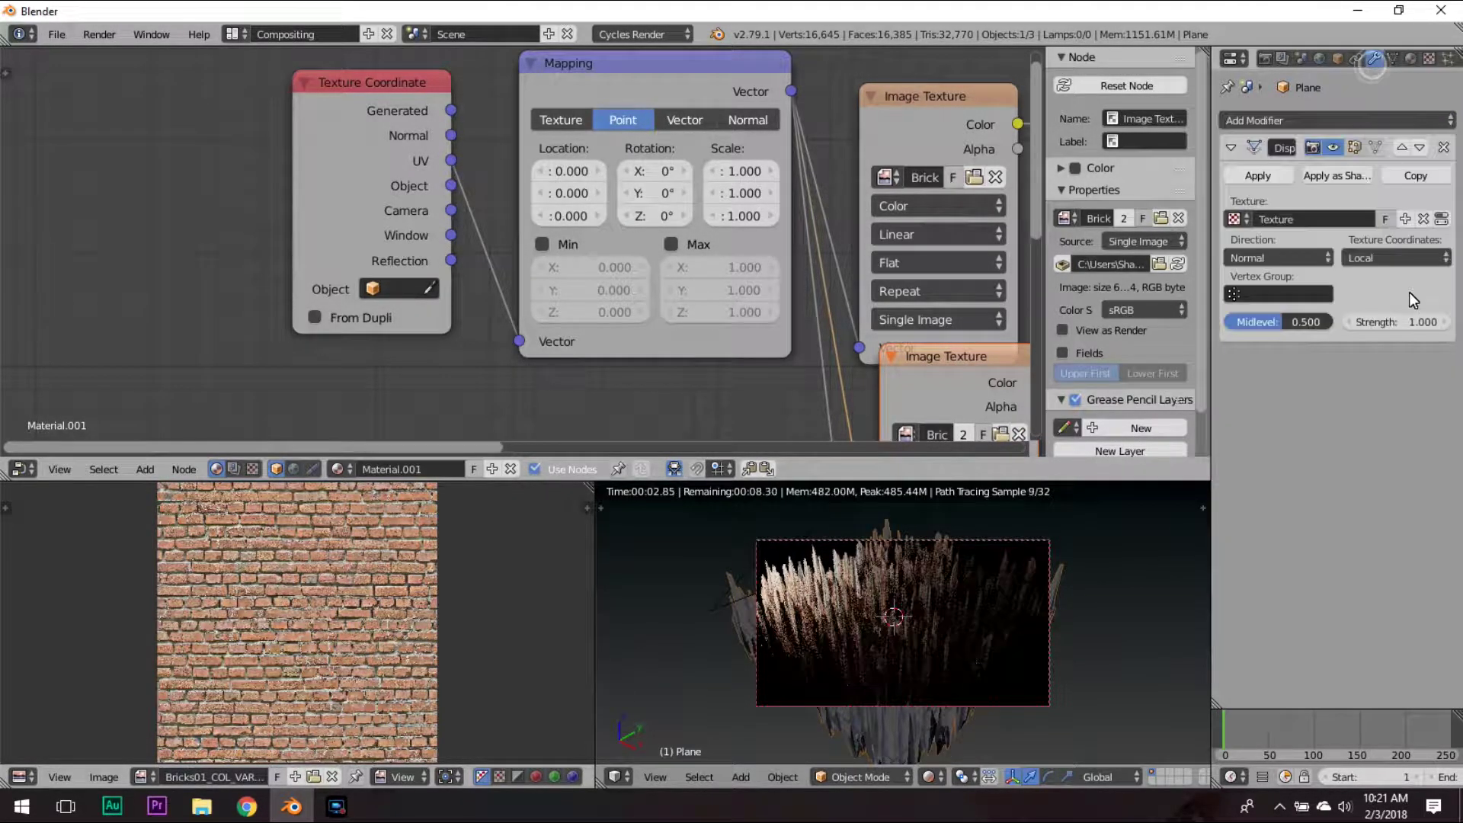
Step: Set the Displace modifier's Strength to 0.02, correcting an initial 0.2
{"action": "left_click", "coordinate": [1400, 323]}
{"action": "type", "text": "0.2"}
{"action": "key", "text": "Return"}
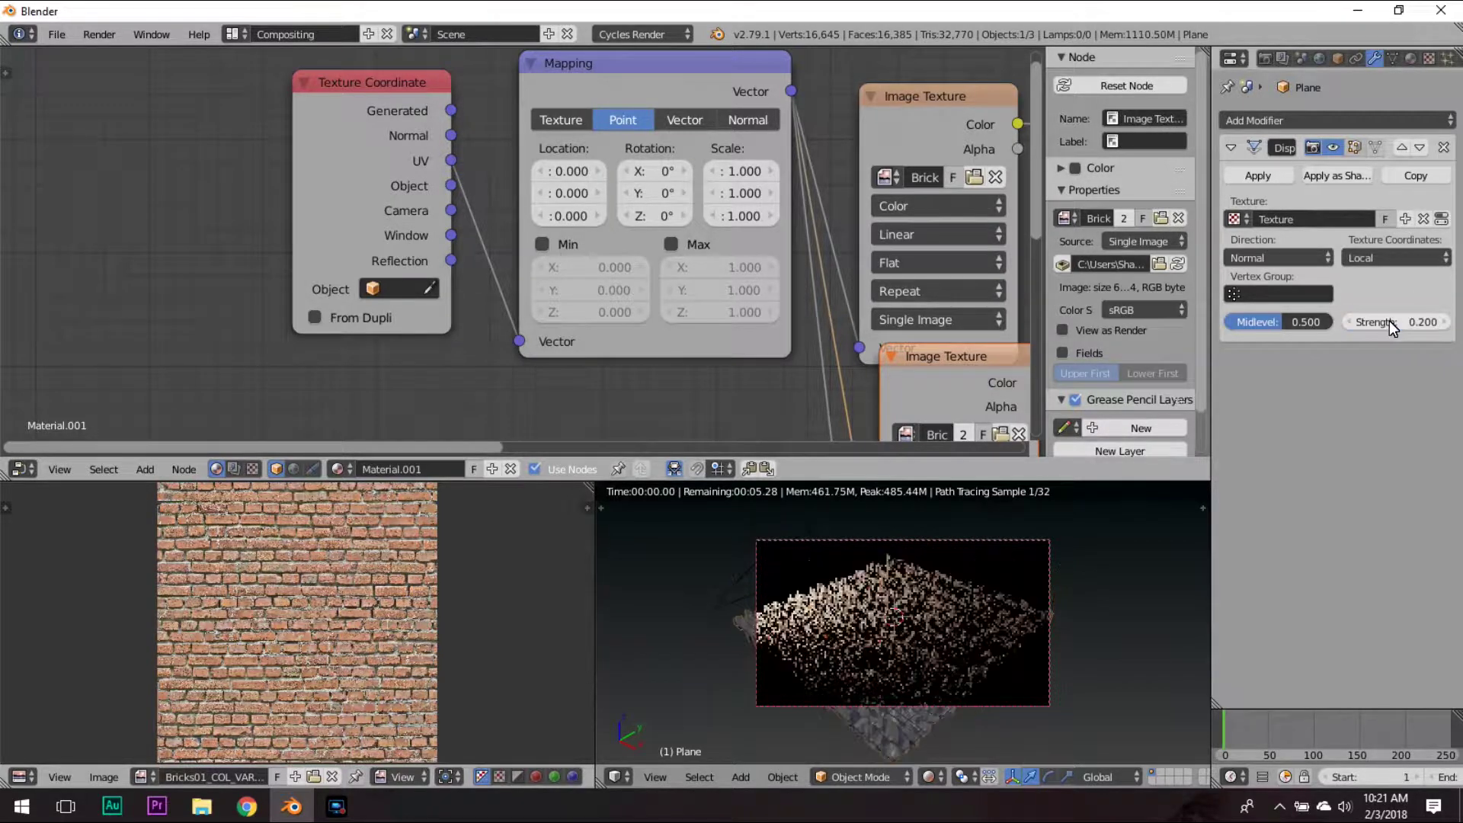
{"action": "left_click", "coordinate": [1412, 321]}
{"action": "type", "text": "0.02"}
{"action": "key", "text": "Return"}
{"action": "scroll", "coordinate": [954, 724], "scroll_direction": "up", "scroll_amount": 5}
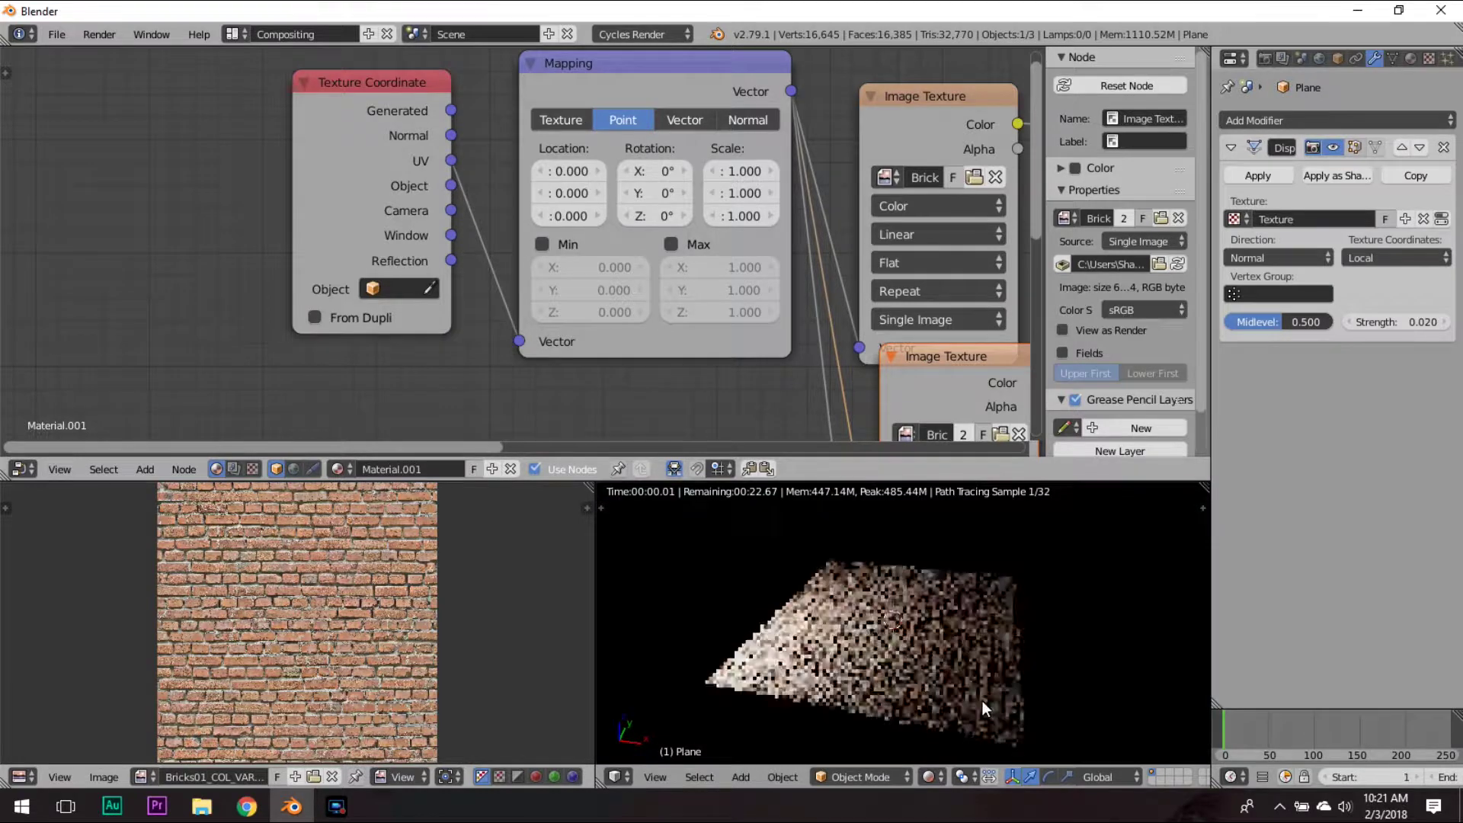
Step: Compare rendered and solid shading through the camera, then switch to top orthographic view
{"action": "key", "text": "shift+z"}
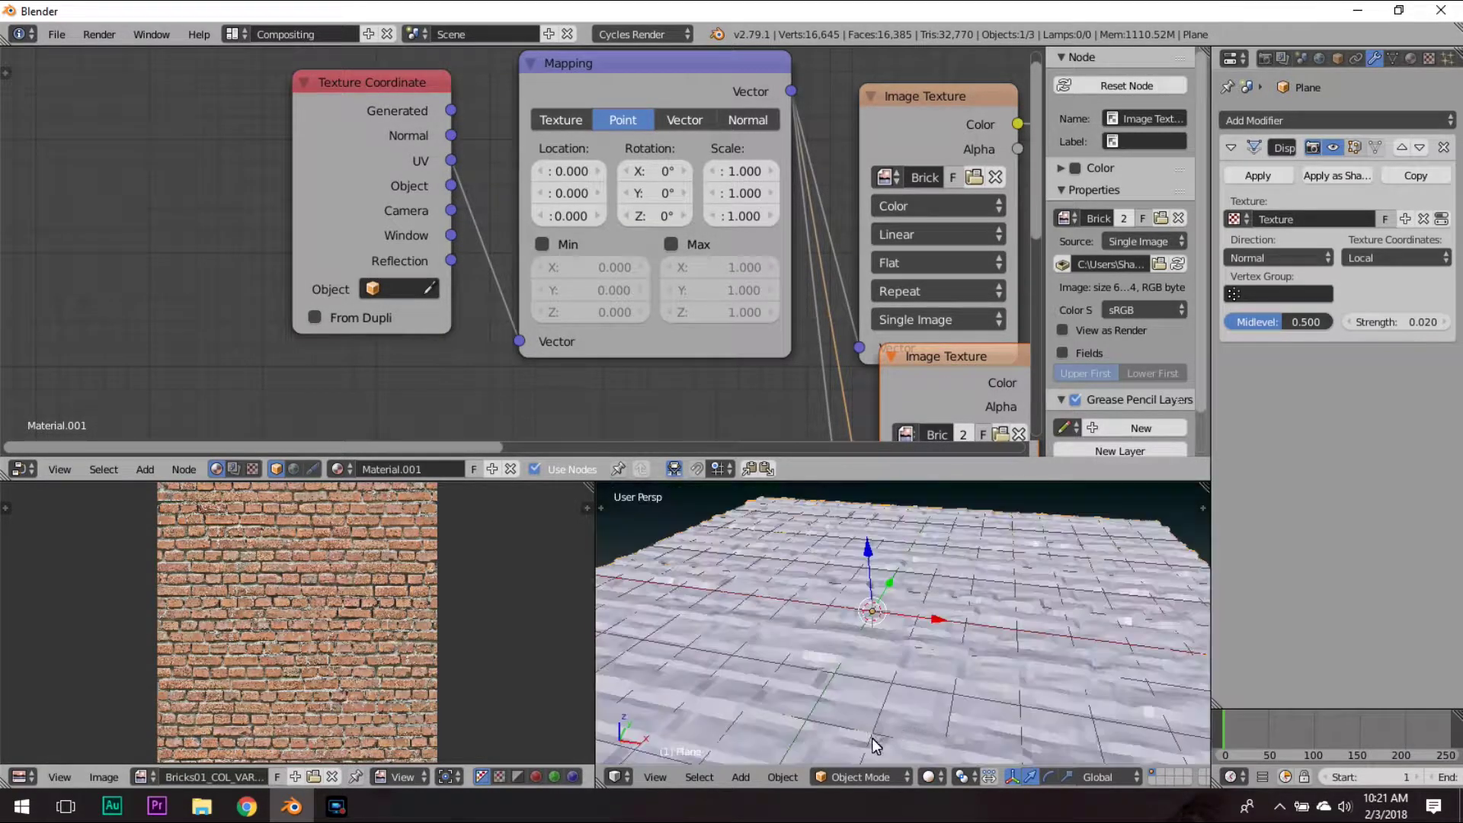
{"action": "left_click", "coordinate": [929, 777]}
{"action": "left_click", "coordinate": [962, 646]}
{"action": "key", "text": "KP_0"}
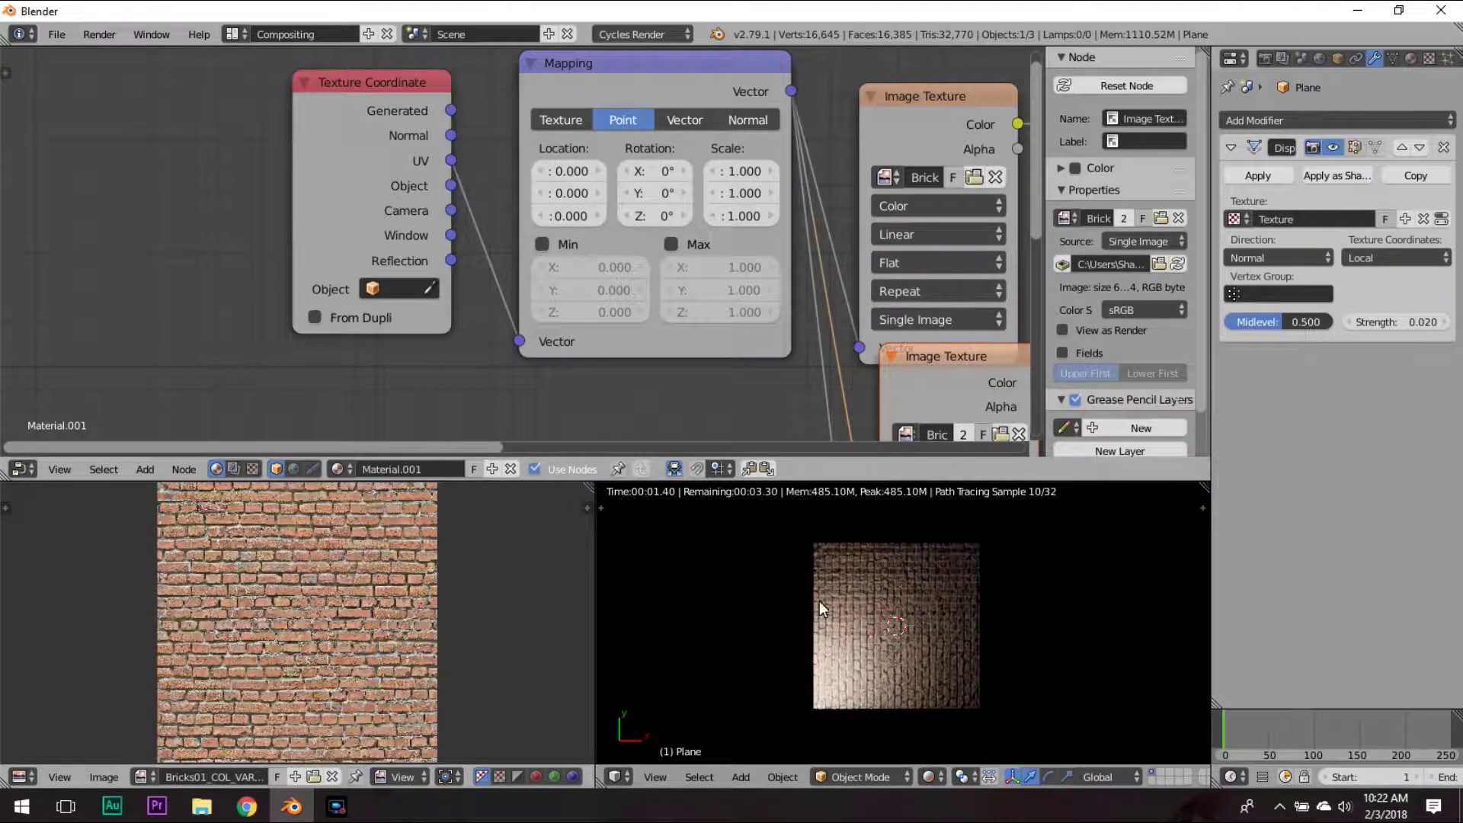
{"action": "key", "text": "shift+z"}
{"action": "key", "text": "KP_7"}
{"action": "scroll", "coordinate": [912, 647], "scroll_direction": "up", "scroll_amount": 5}
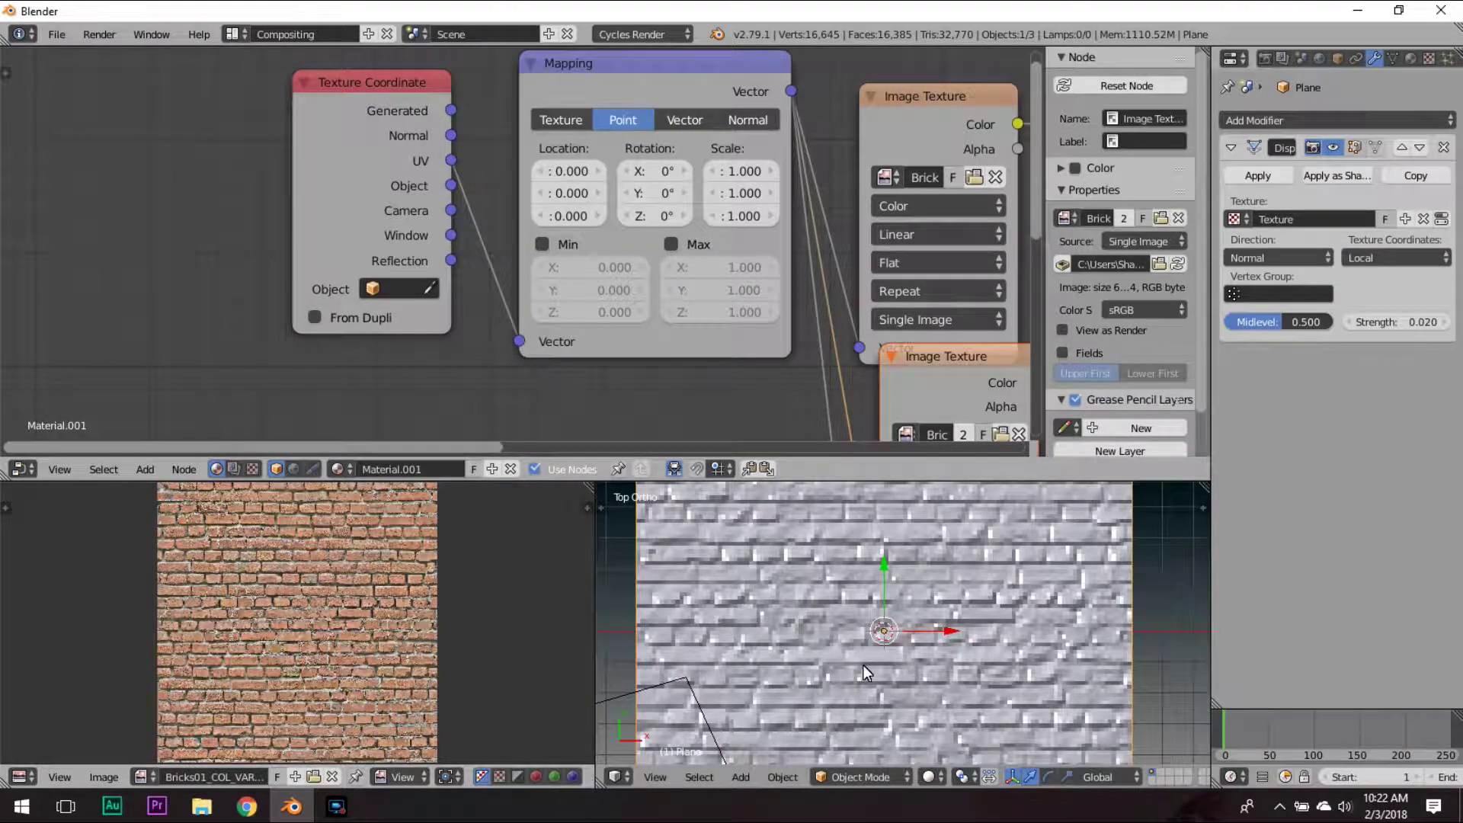
Step: Change the Displace Texture Coordinates from Local to UV and preview the result rendered
{"action": "key", "text": "shift+z"}
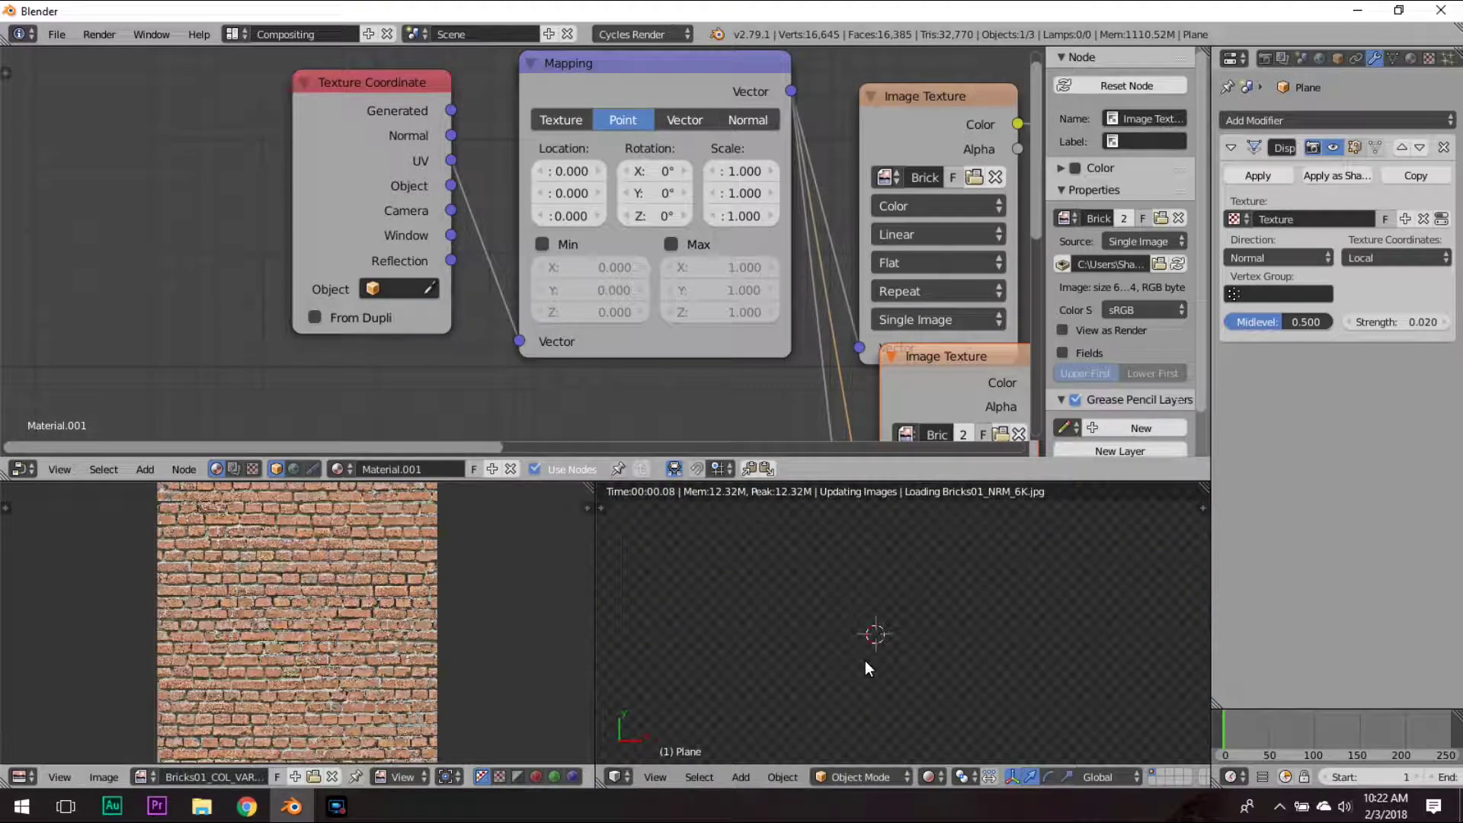
{"action": "key", "text": "shift+z"}
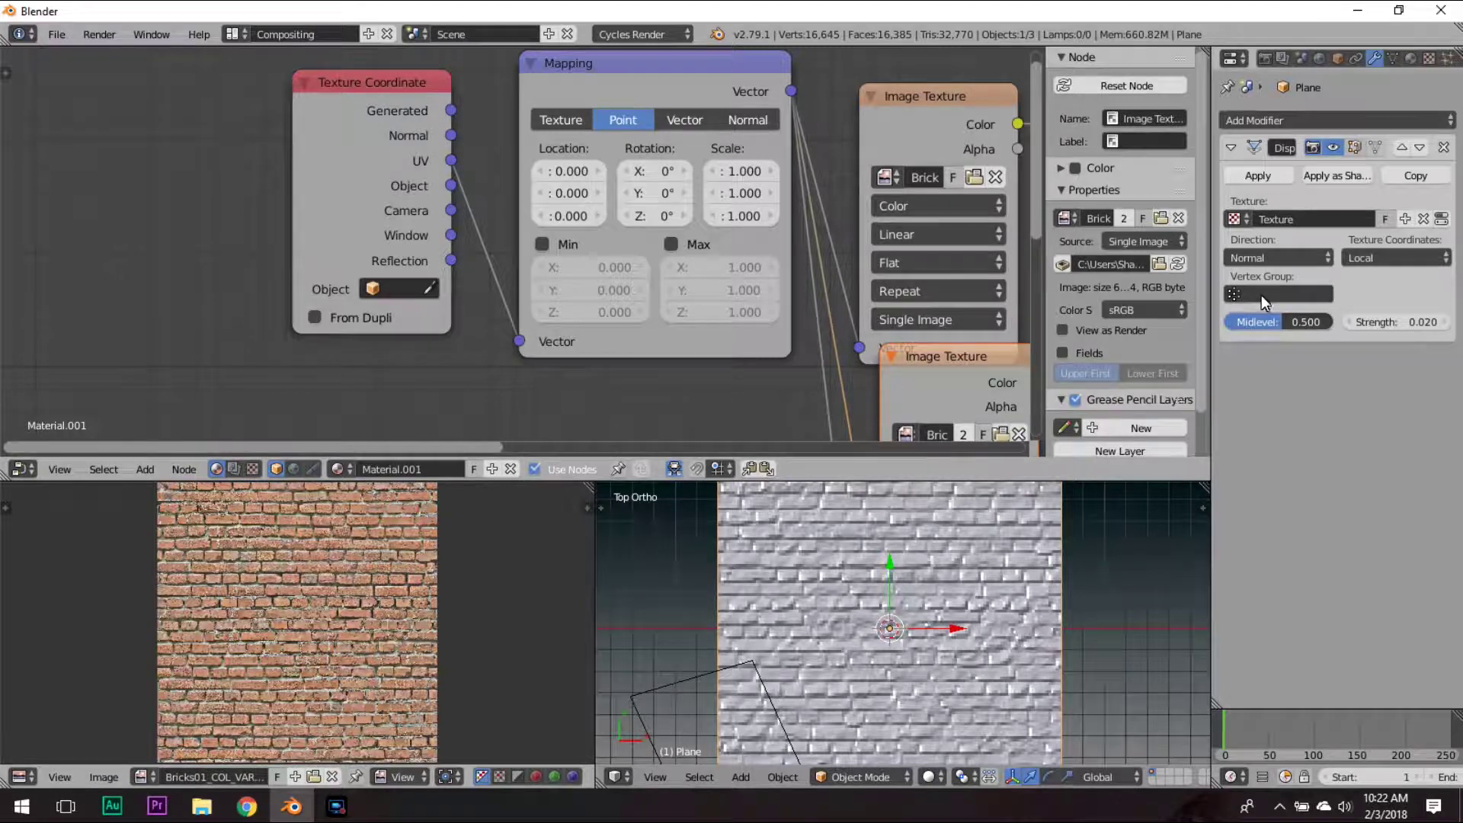
{"action": "left_click", "coordinate": [1394, 259]}
{"action": "left_click", "coordinate": [1414, 177]}
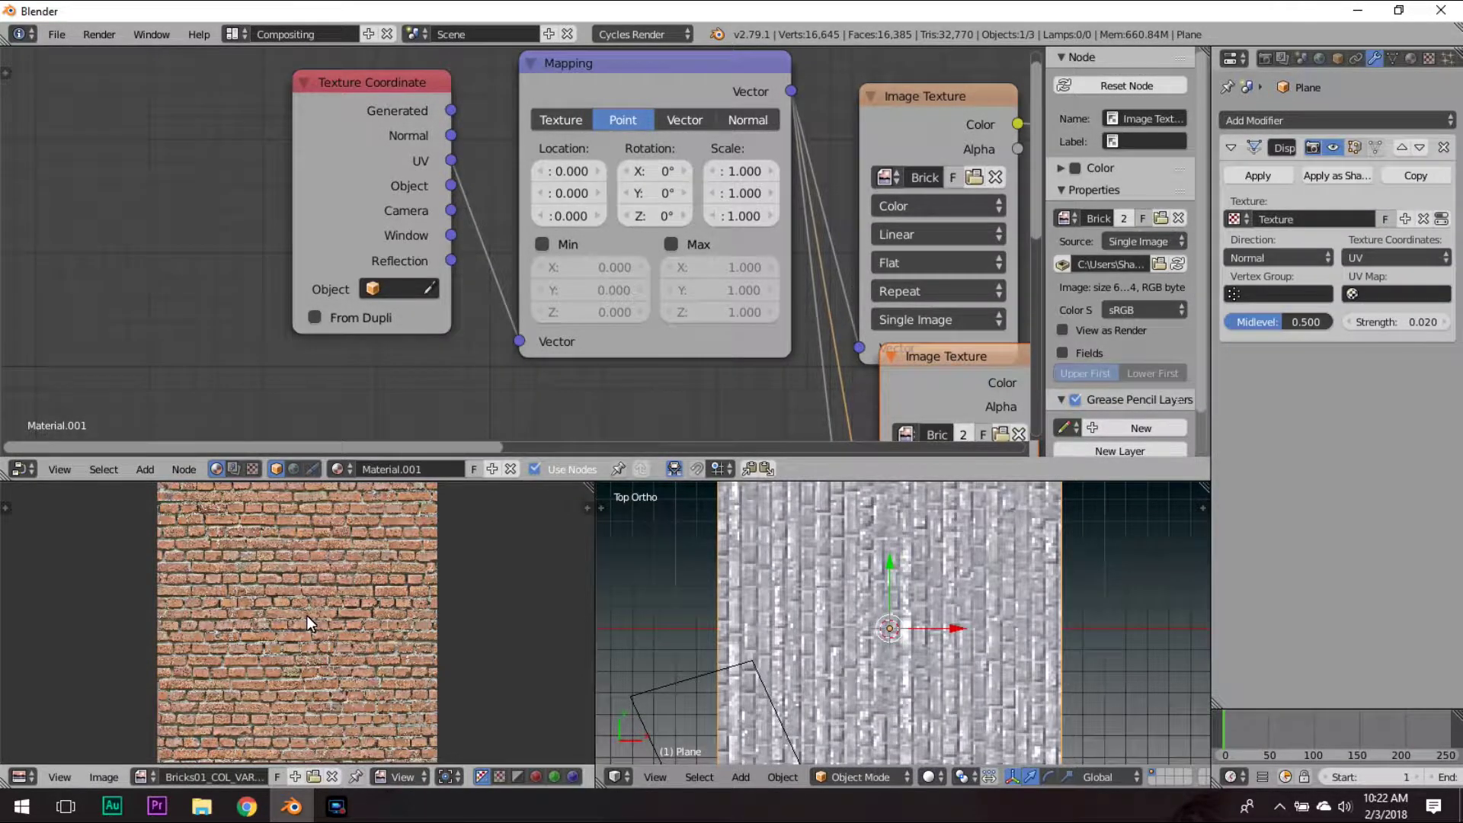
{"action": "key", "text": "shift+z"}
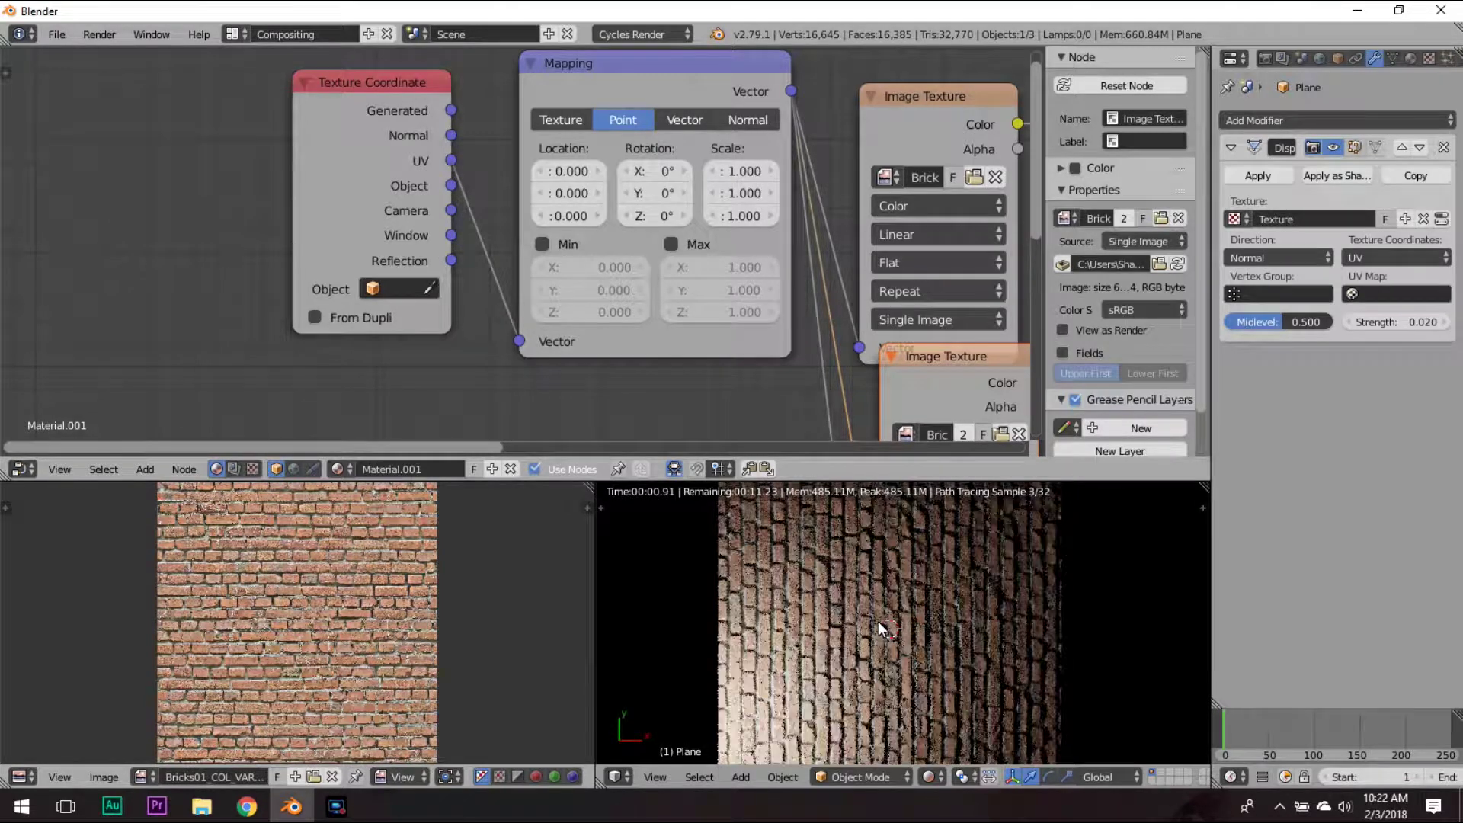
{"action": "key", "text": "shift+z"}
{"action": "left_click_drag", "start_coordinate": [733, 171], "coordinate": [750, 216]}
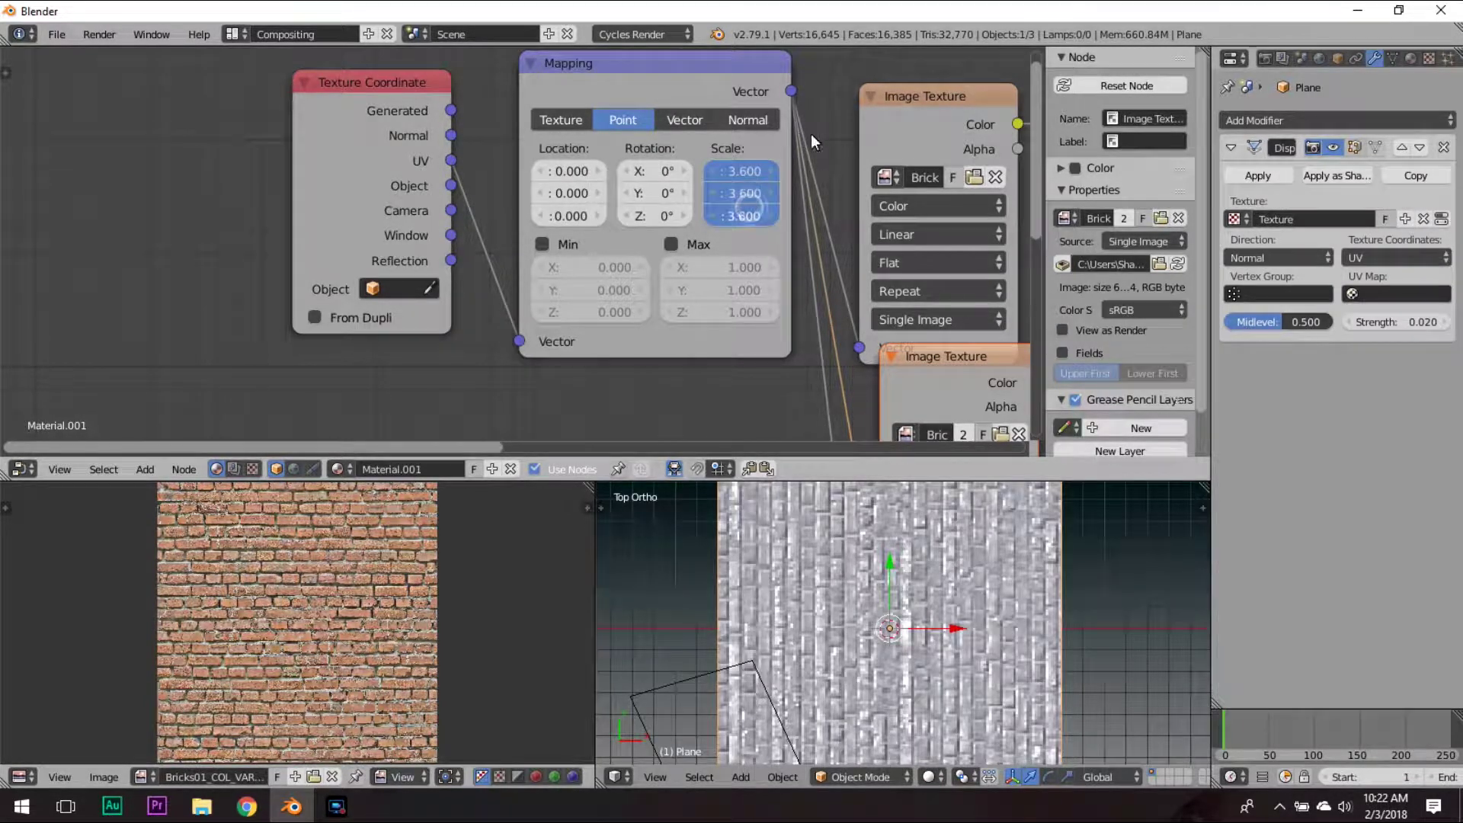
{"action": "type", "text": "12.3"}
{"action": "key", "text": "Return"}
{"action": "key", "text": "shift+z"}
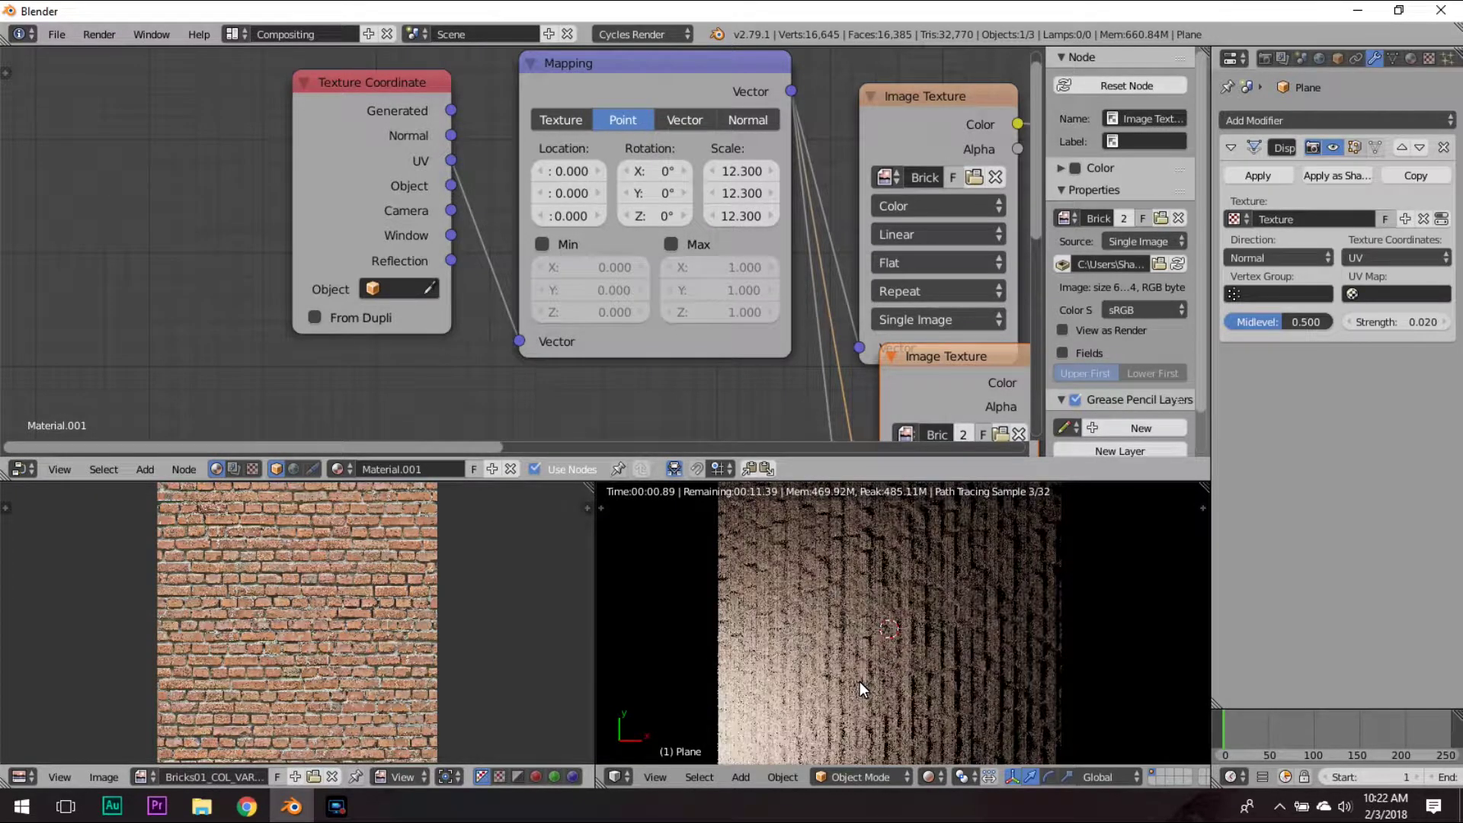
{"action": "scroll", "coordinate": [844, 683], "scroll_direction": "up", "scroll_amount": 4}
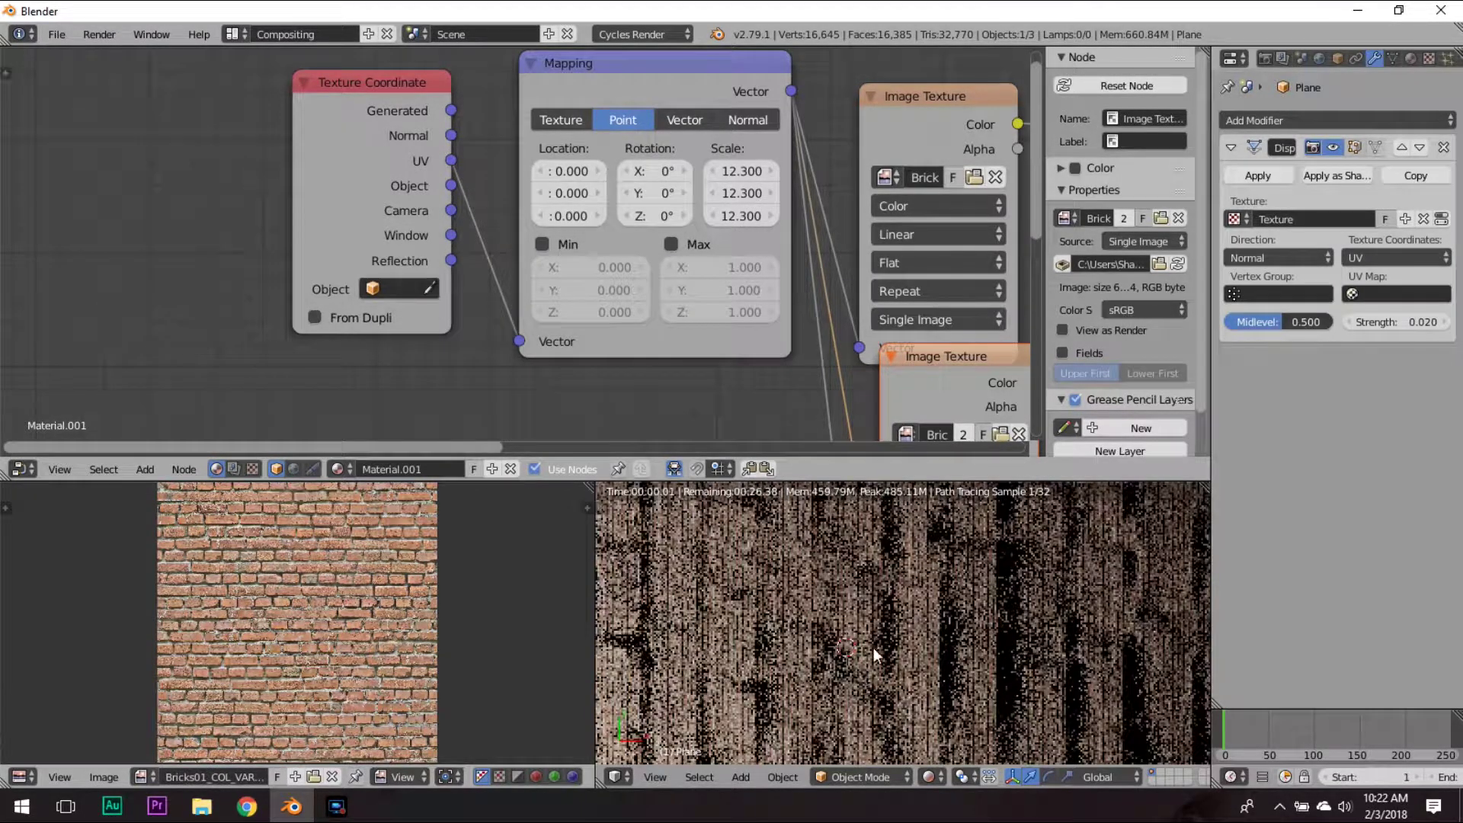
{"action": "scroll", "coordinate": [892, 640], "scroll_direction": "down", "scroll_amount": 5}
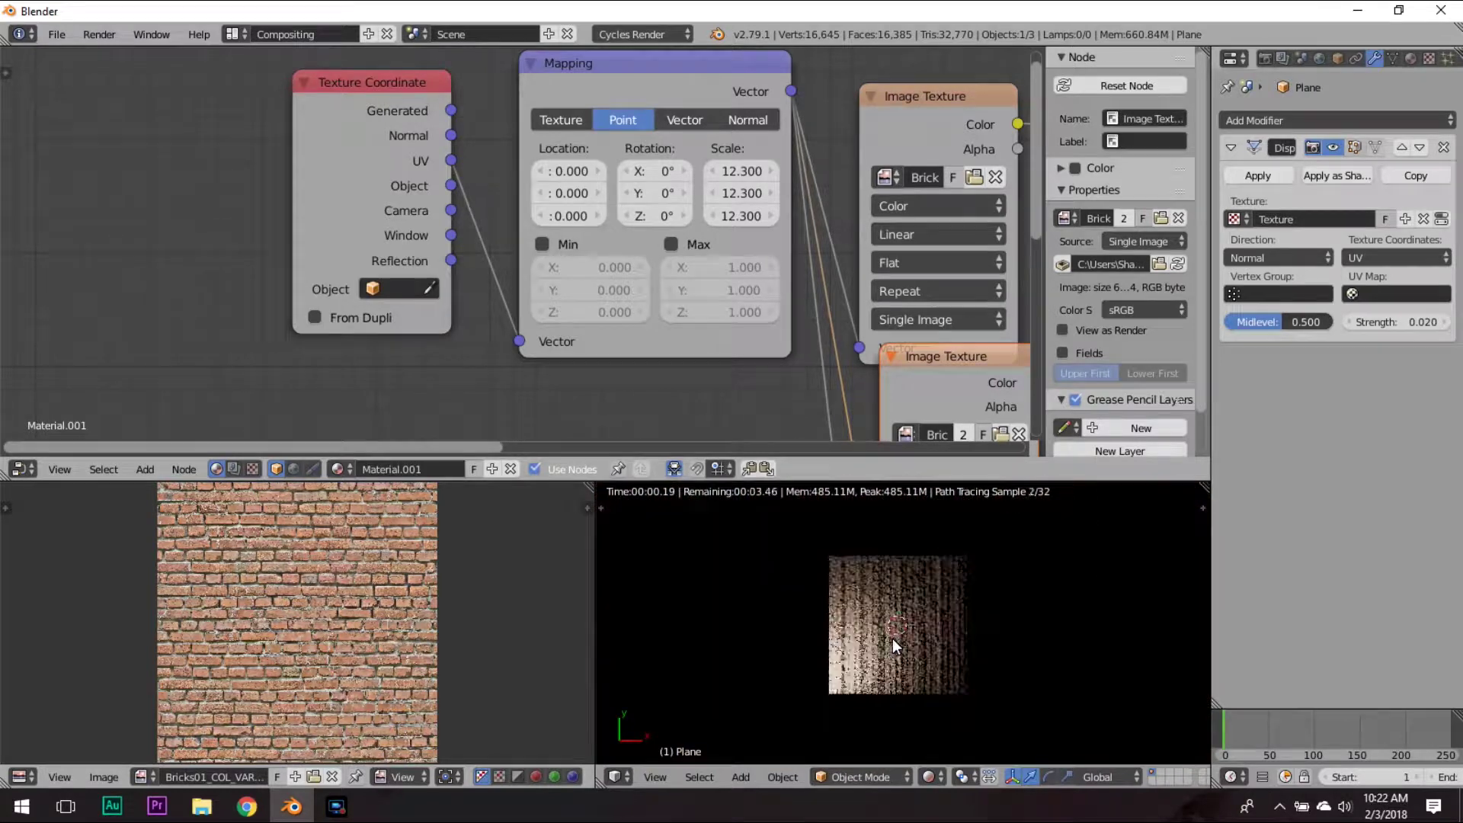
{"action": "scroll", "coordinate": [894, 639], "scroll_direction": "up", "scroll_amount": 4}
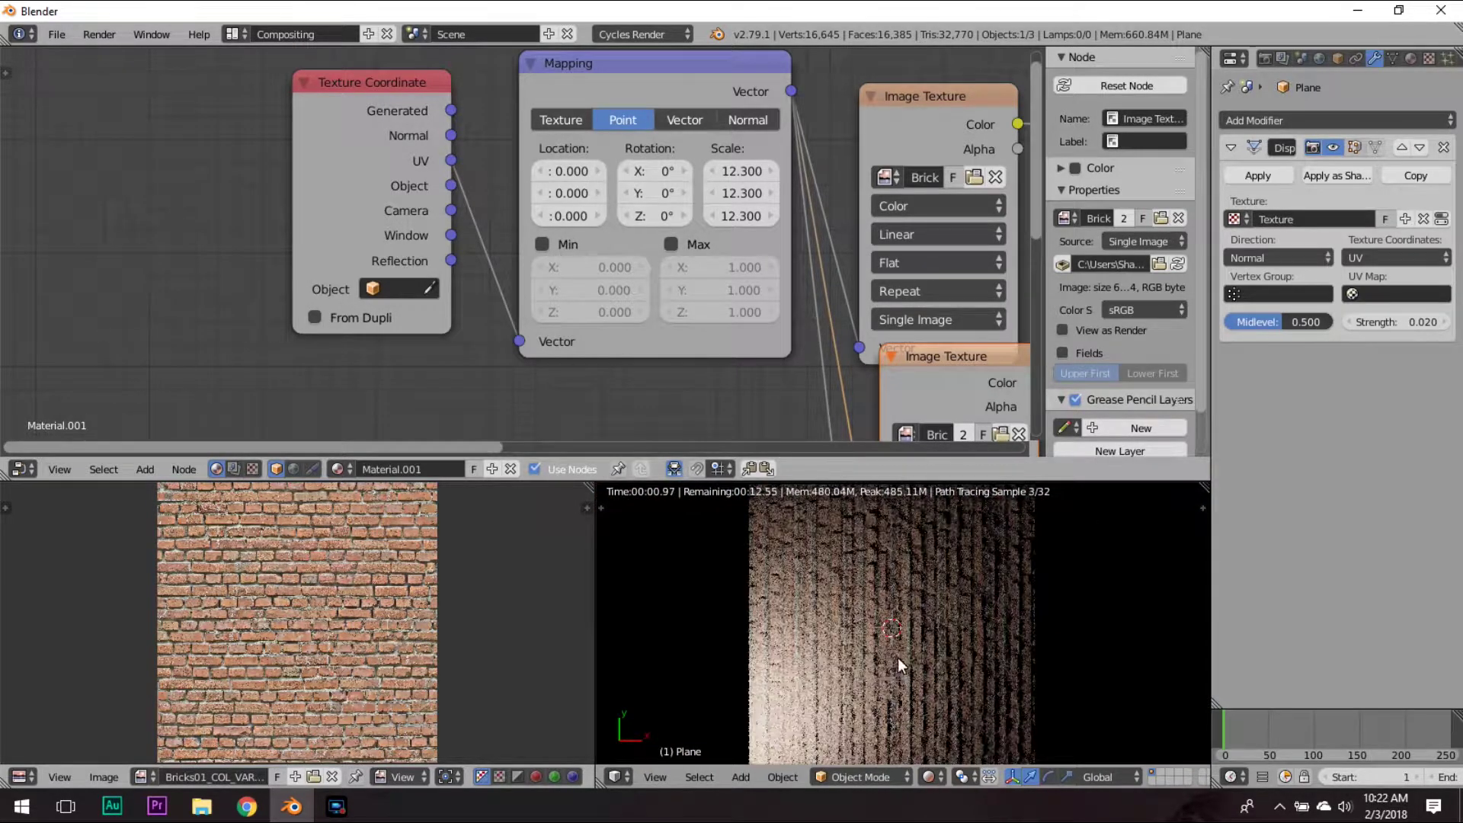
{"action": "key", "text": "shift+z"}
{"action": "left_click_drag", "start_coordinate": [734, 171], "coordinate": [739, 220]}
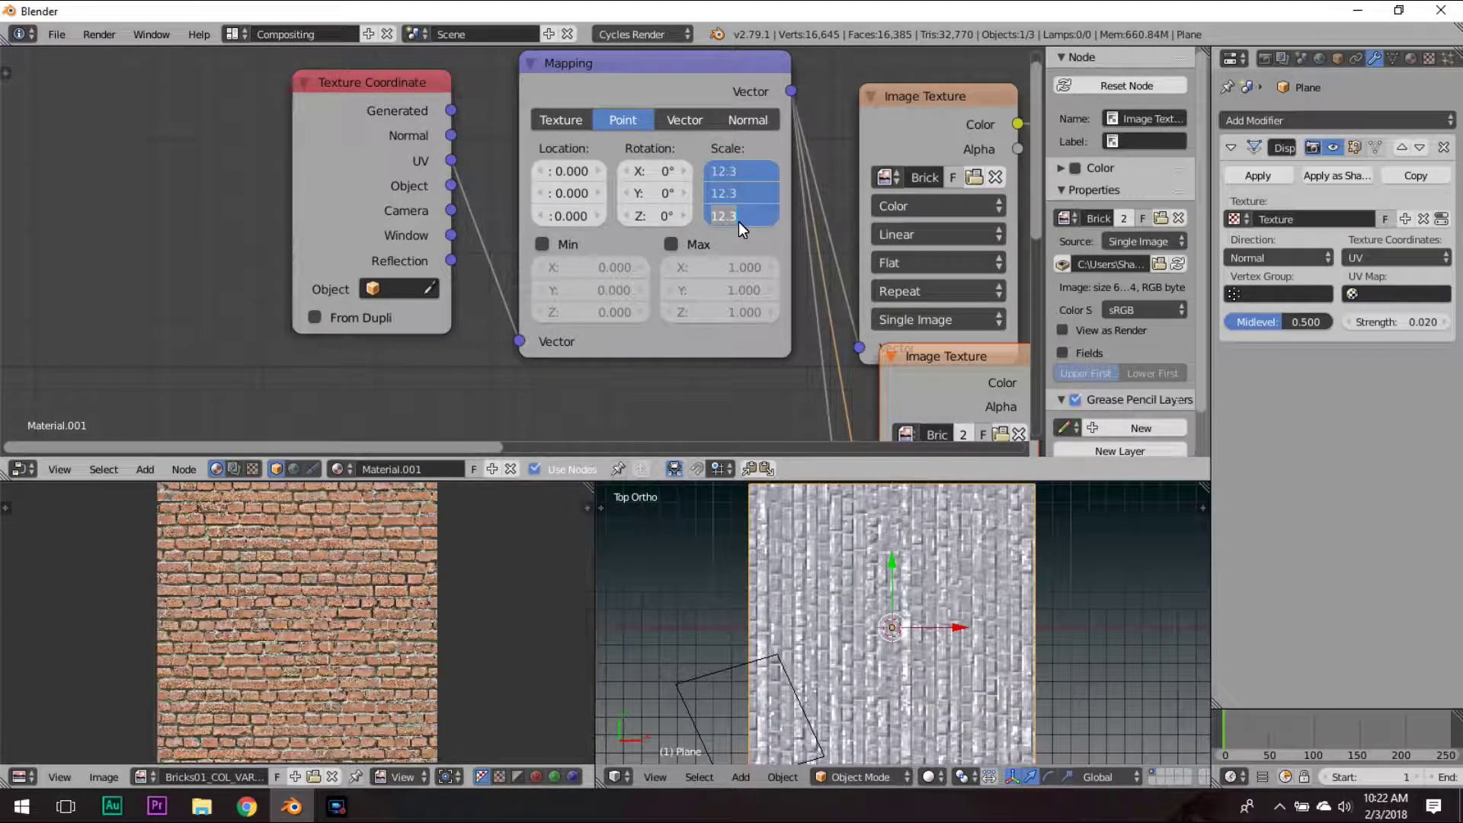
{"action": "type", "text": "1"}
{"action": "key", "text": "Return"}
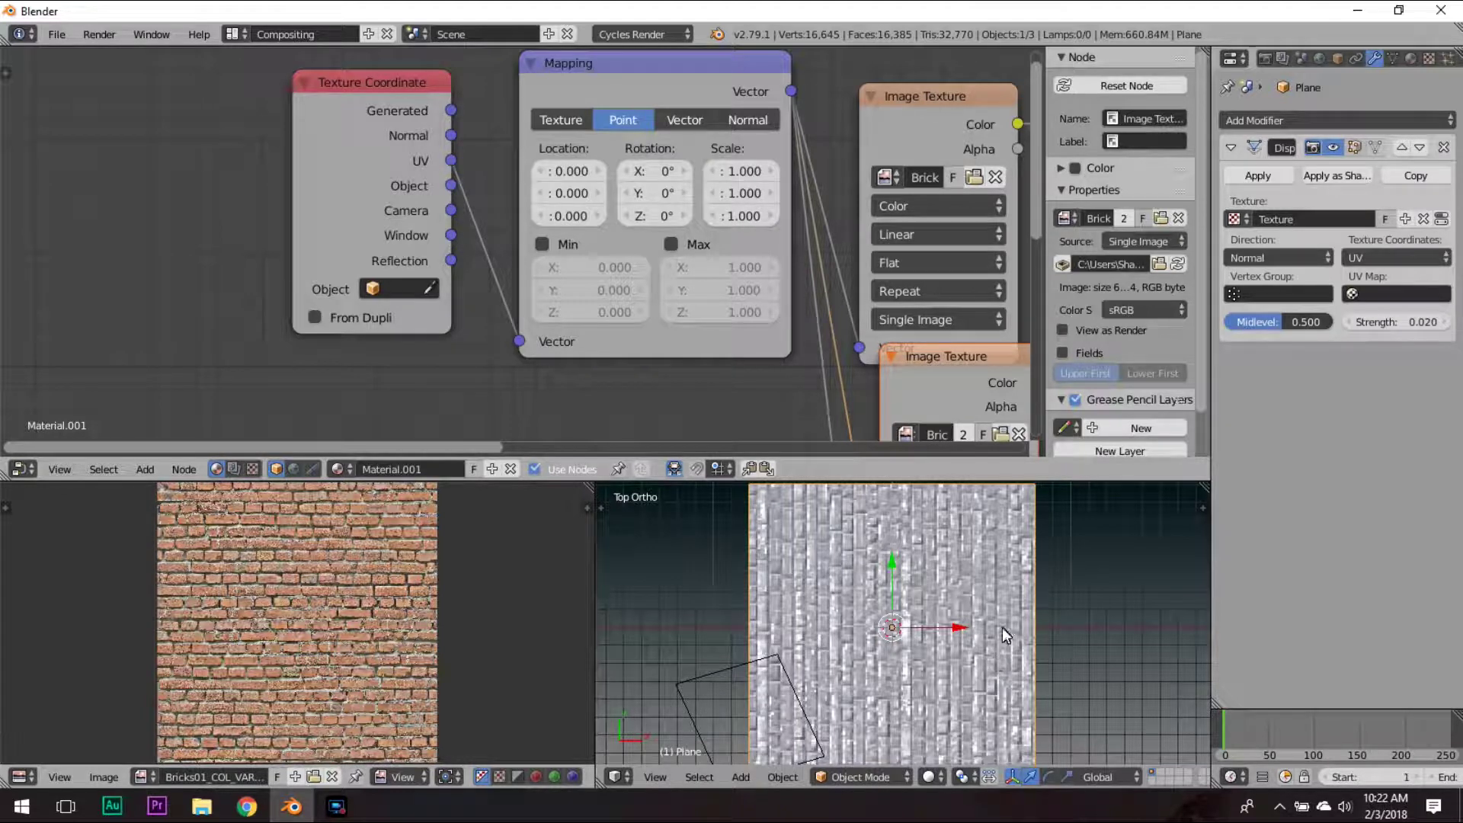
Step: Scale the plane's UVs in Edit Mode, then preview the result in rendered shading
{"action": "key", "text": "Tab"}
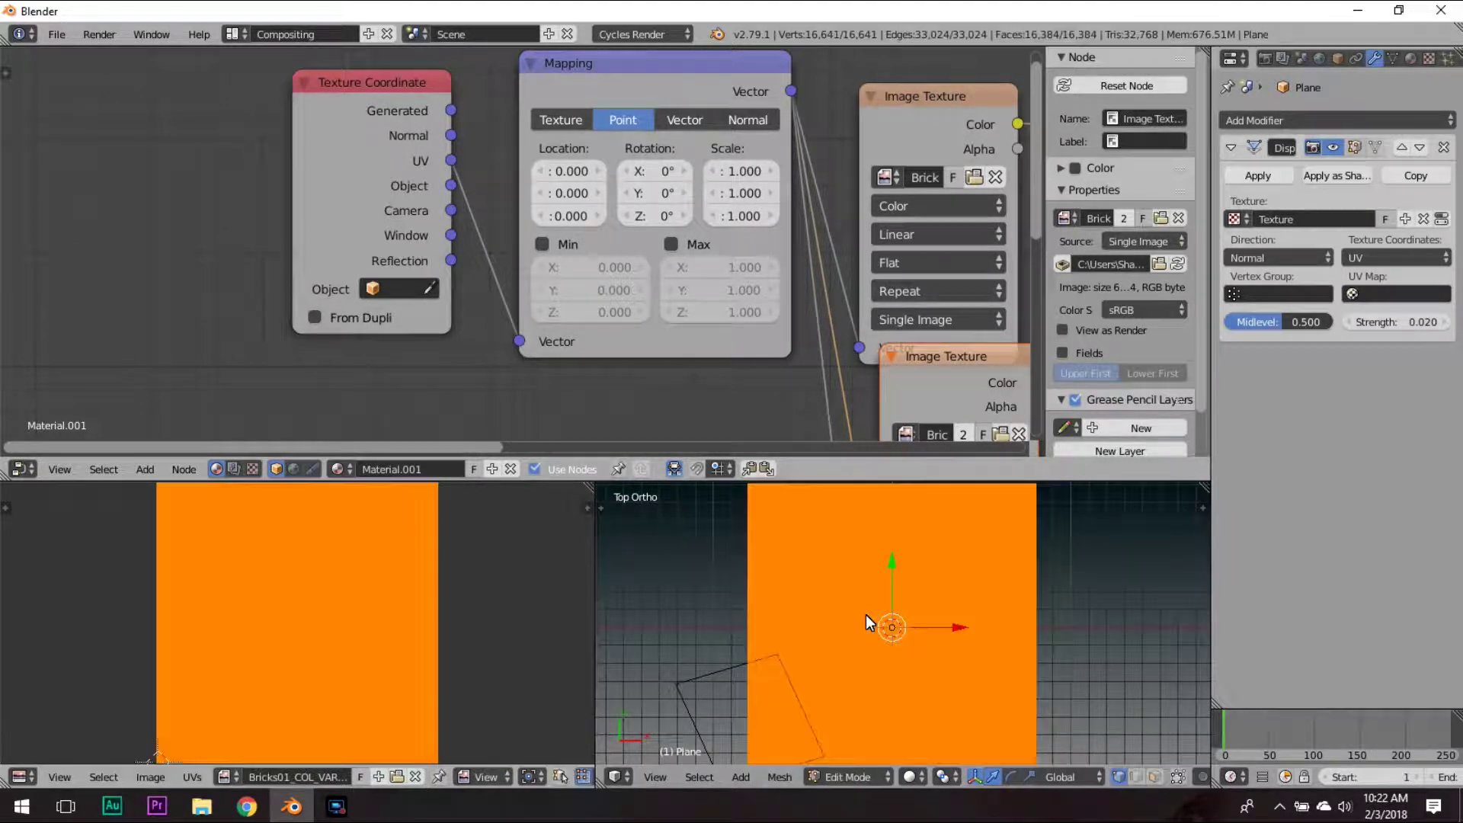
{"action": "scroll", "coordinate": [367, 623], "scroll_direction": "up", "scroll_amount": 2}
{"action": "scroll", "coordinate": [368, 623], "scroll_direction": "down", "scroll_amount": 6}
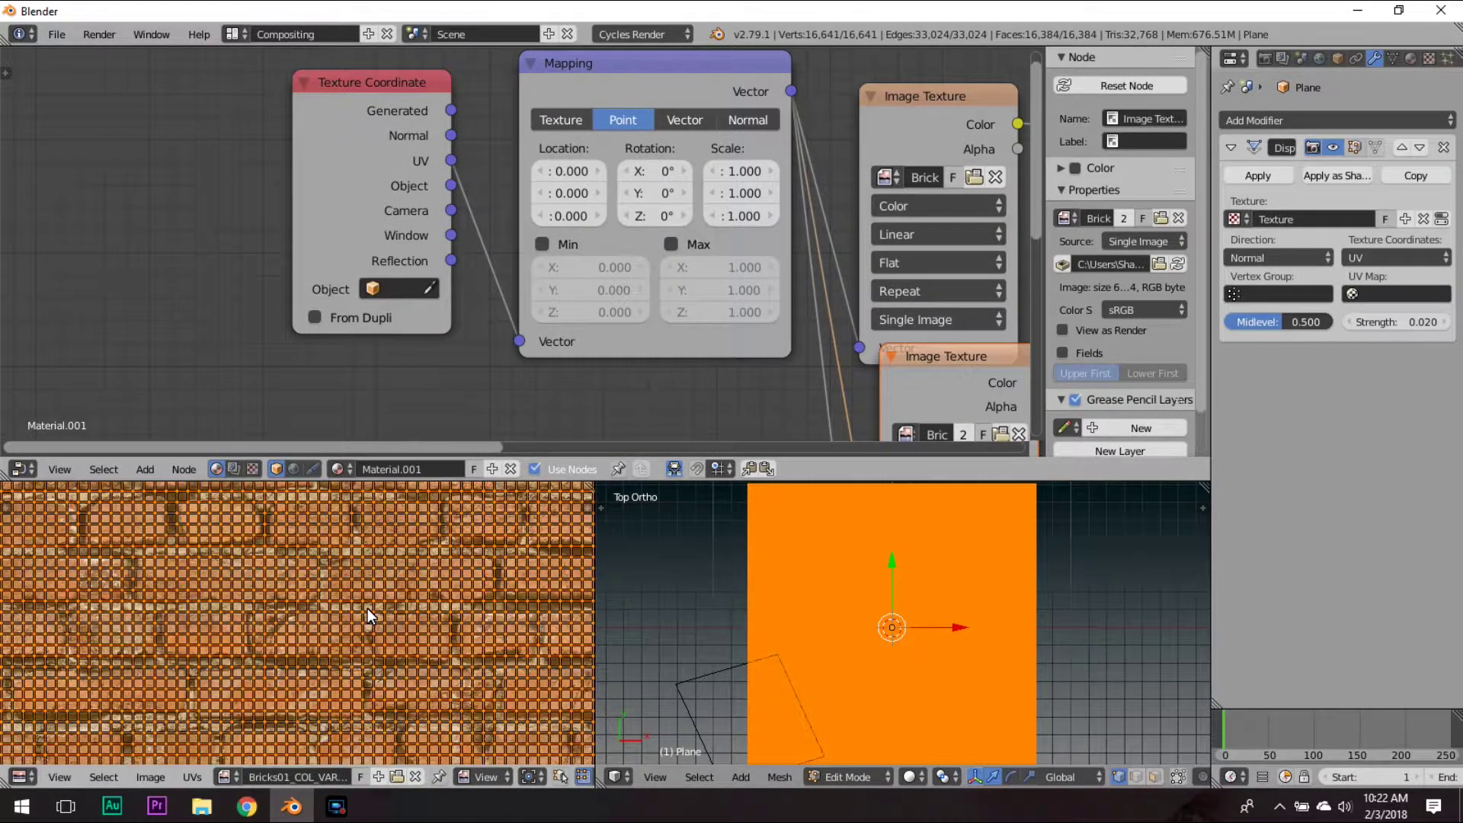
{"action": "key", "text": "s"}
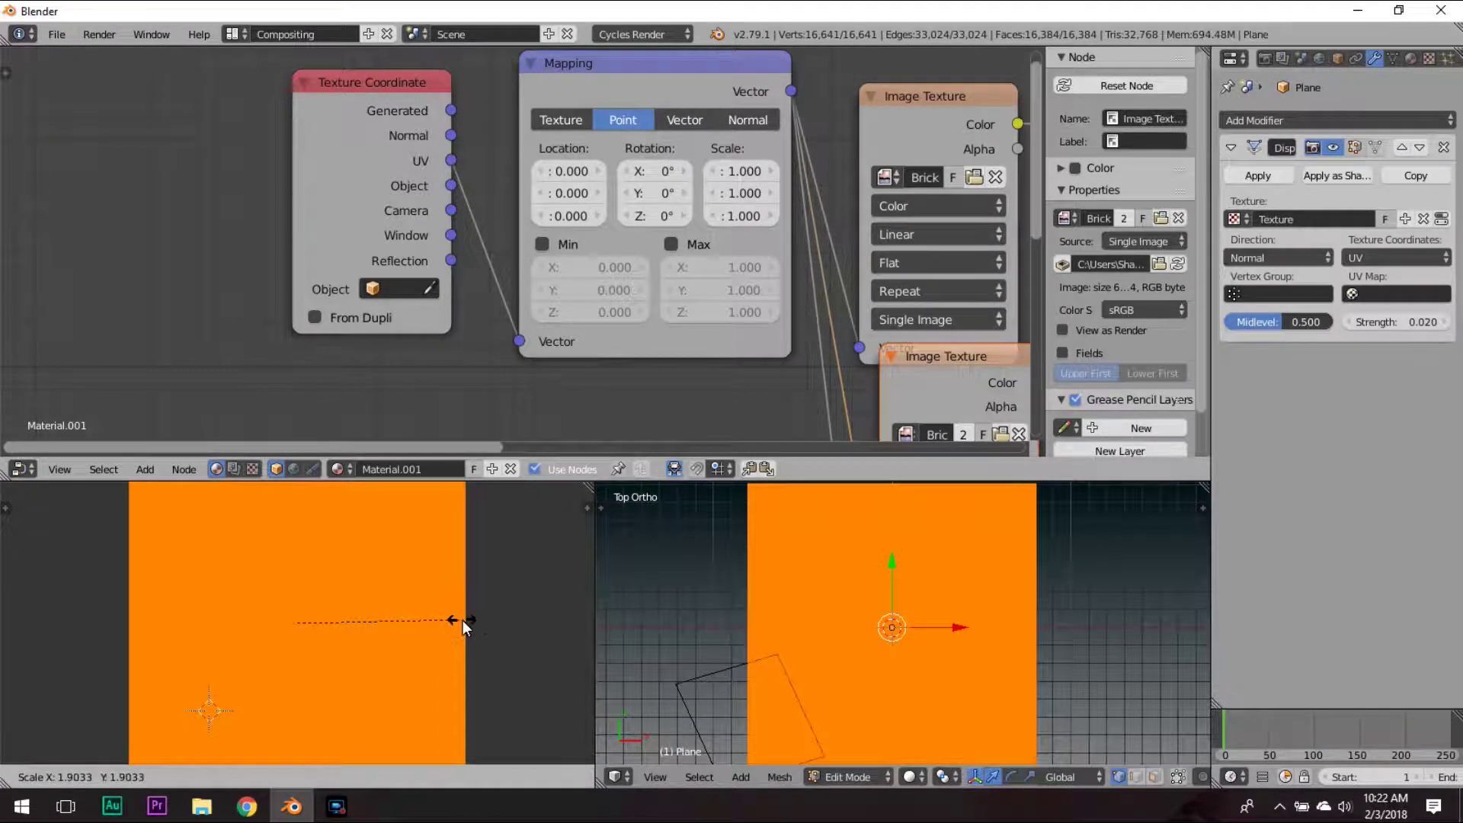
{"action": "left_click", "coordinate": [464, 621]}
{"action": "key", "text": "Tab"}
{"action": "scroll", "coordinate": [892, 674], "scroll_direction": "up", "scroll_amount": 5}
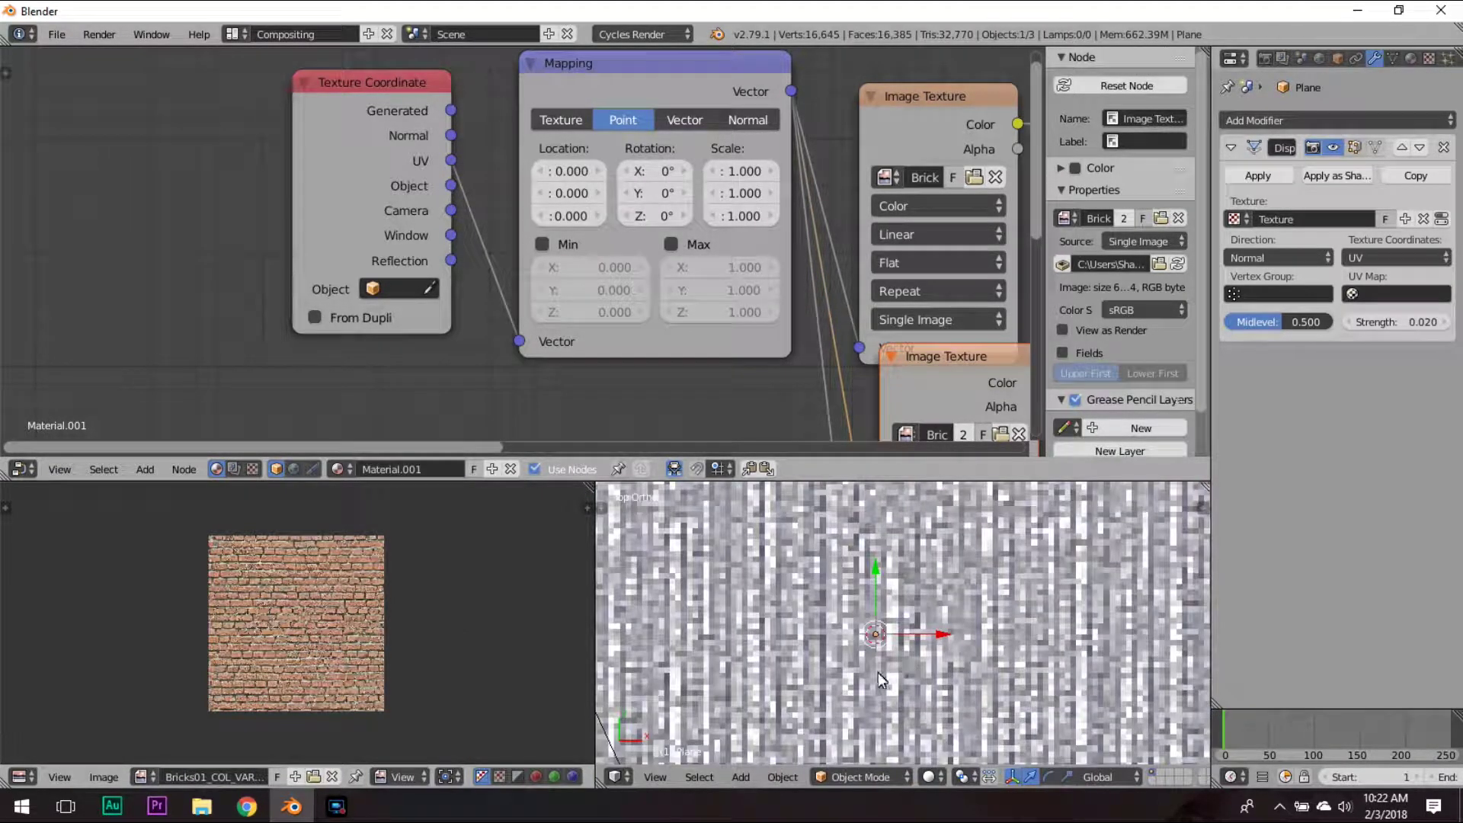
{"action": "key", "text": "shift+z"}
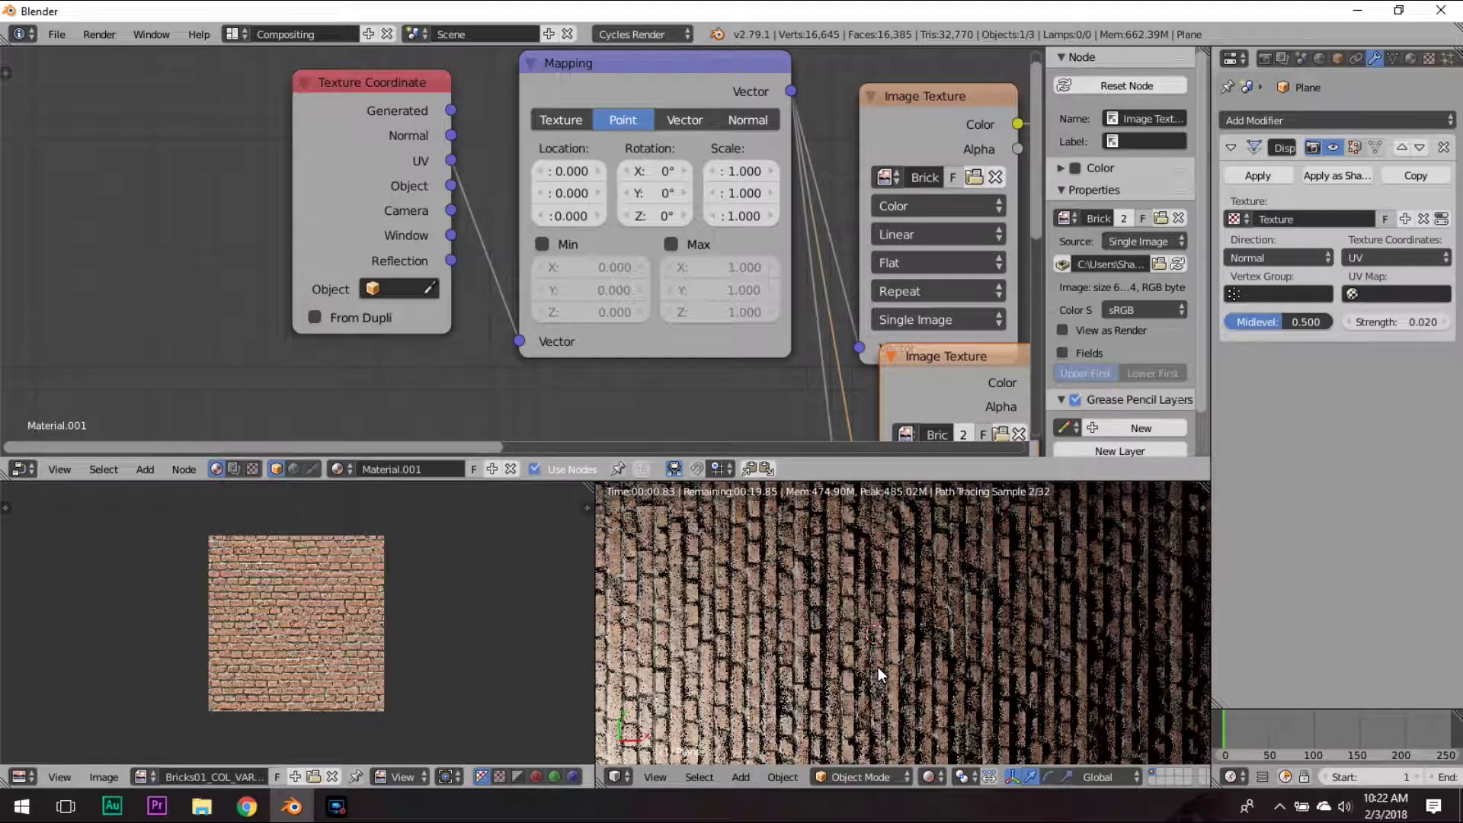
Step: Back in solid shading, scale the plane's UV layout down to roughly 0.6
{"action": "key", "text": "shift+z"}
{"action": "scroll", "coordinate": [819, 659], "scroll_direction": "down", "scroll_amount": 4}
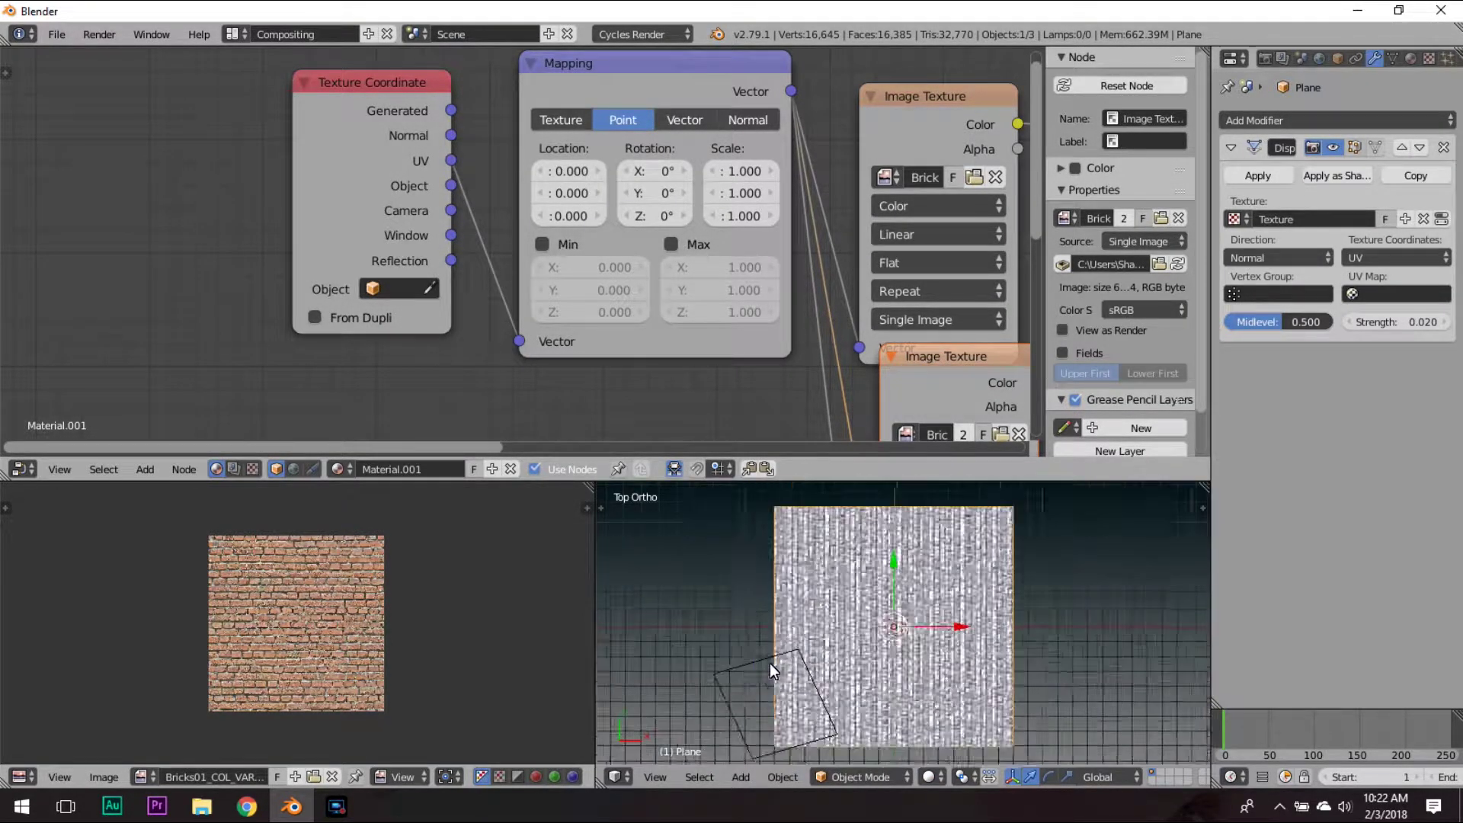
{"action": "key", "text": "Tab"}
{"action": "key", "text": "s"}
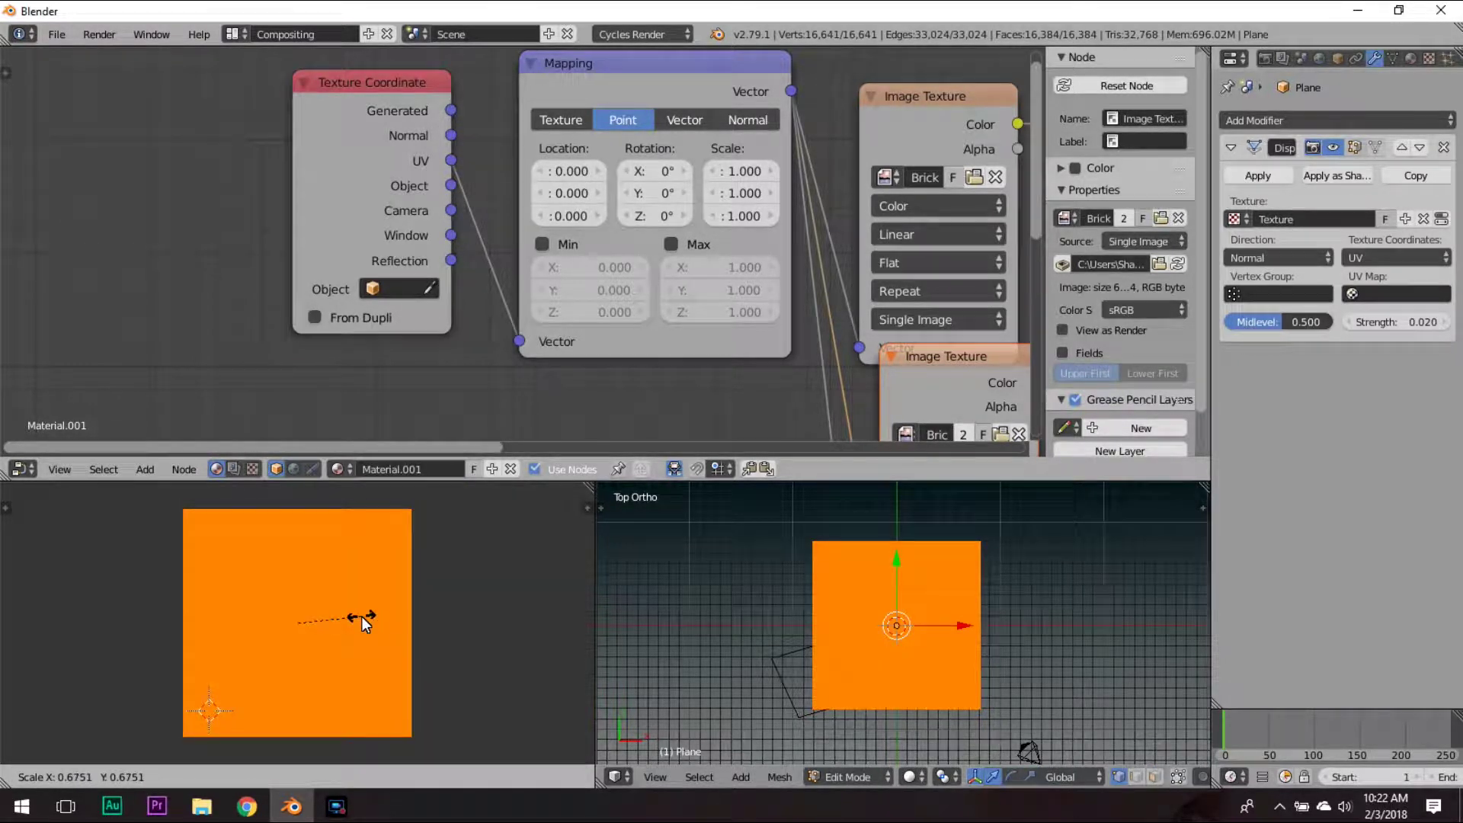
{"action": "left_click", "coordinate": [318, 615]}
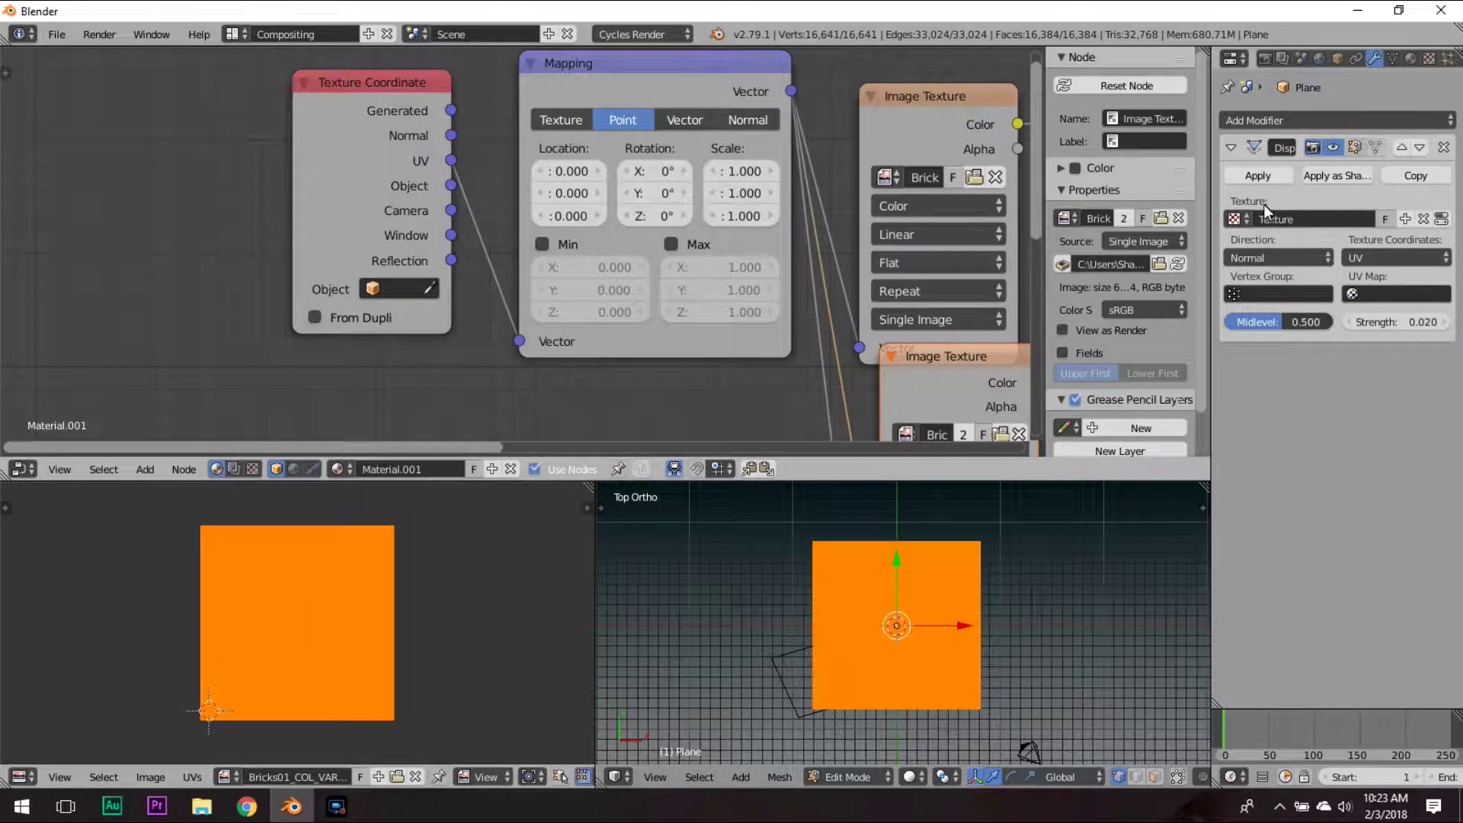
Step: Inspect the Displace texture's Image Mapping options, then return to the modifier settings
{"action": "scroll", "coordinate": [1432, 61], "scroll_direction": "down", "scroll_amount": 3}
{"action": "left_click", "coordinate": [1374, 60]}
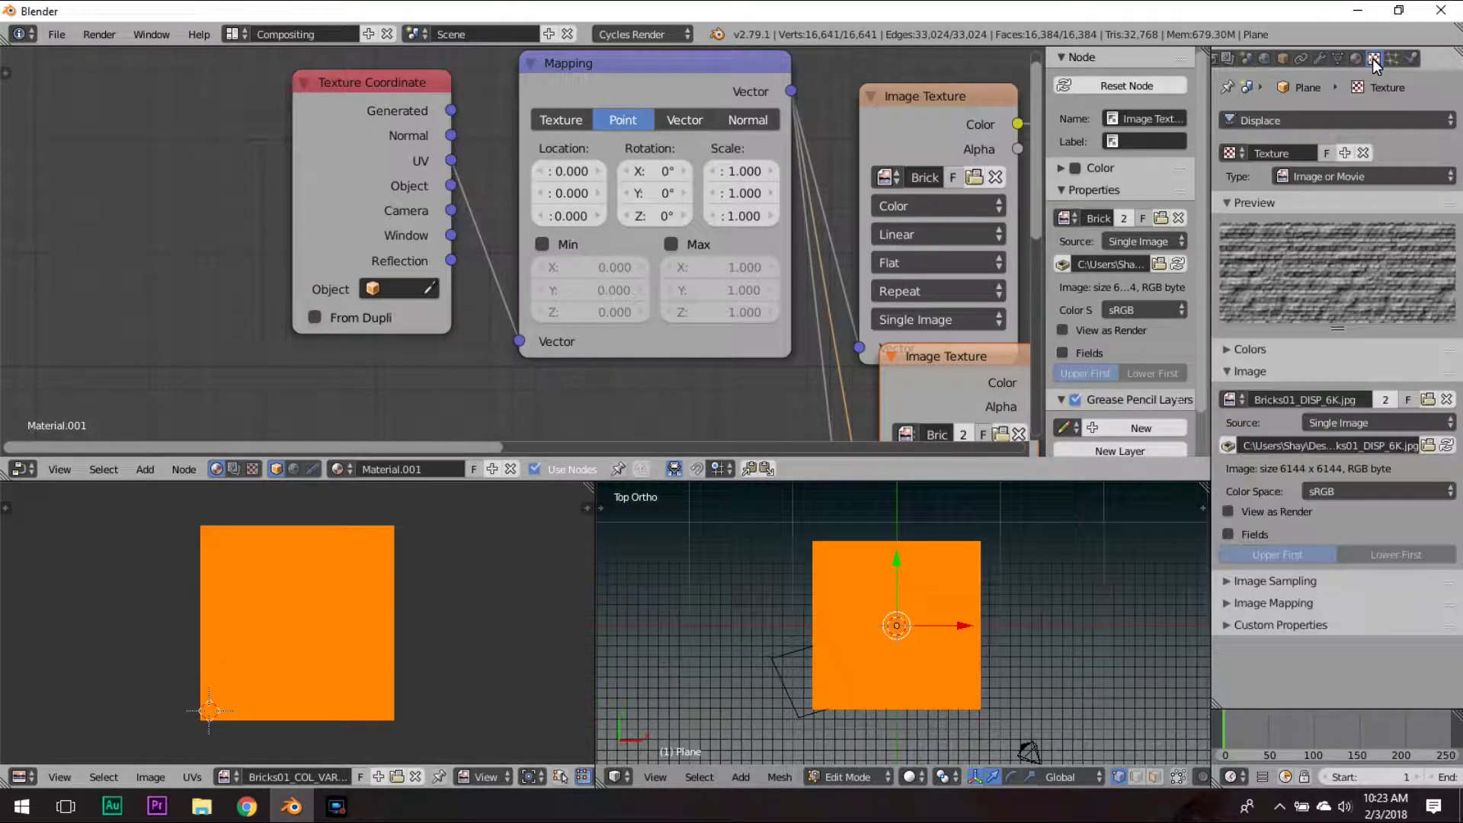
{"action": "left_click", "coordinate": [1276, 597]}
{"action": "left_click", "coordinate": [1276, 597]}
{"action": "left_click", "coordinate": [1319, 59]}
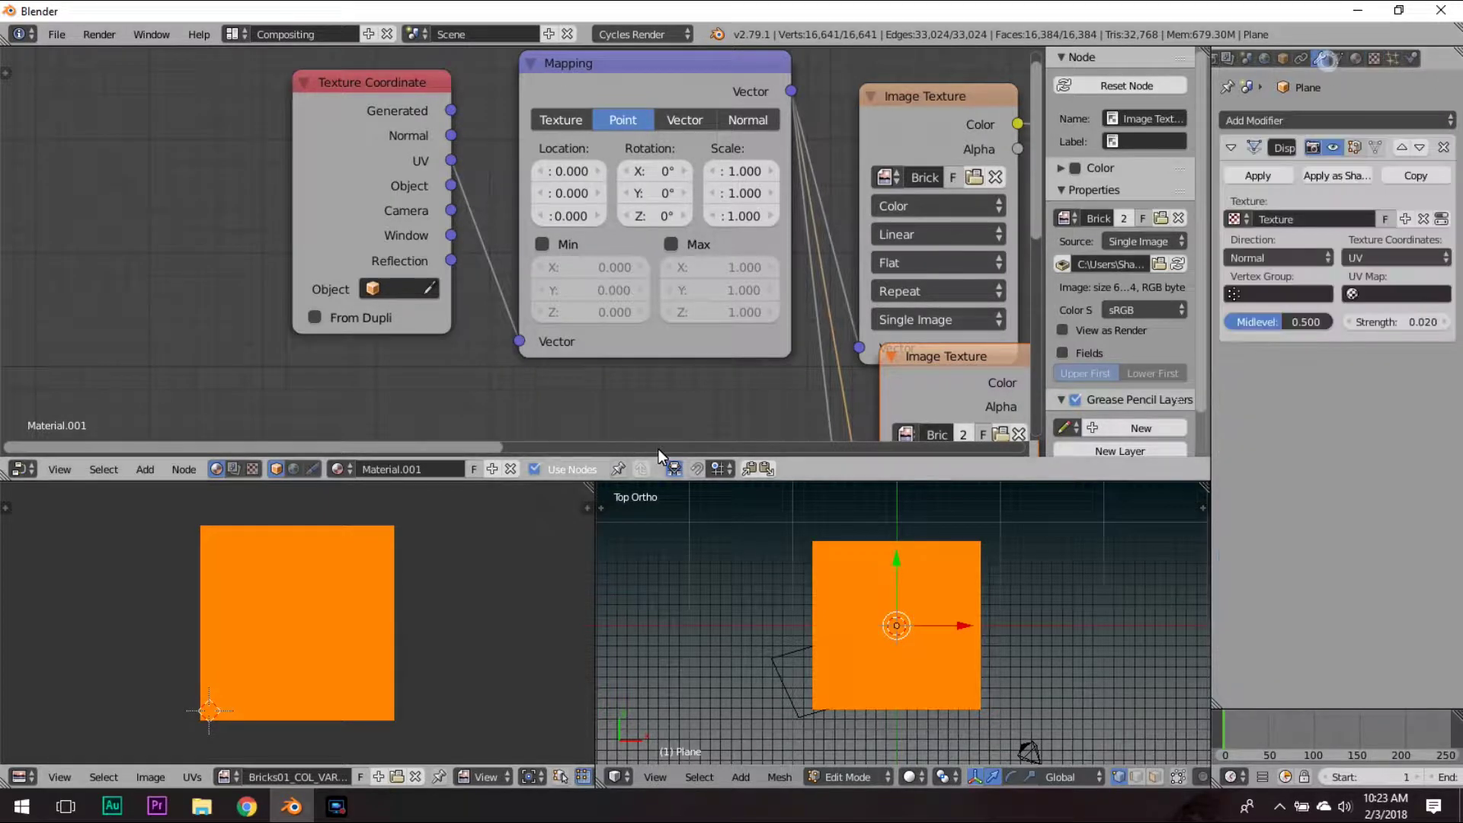
Step: Shrink the plane's UVs to about 0.43 and return to Object Mode
{"action": "key", "text": "s"}
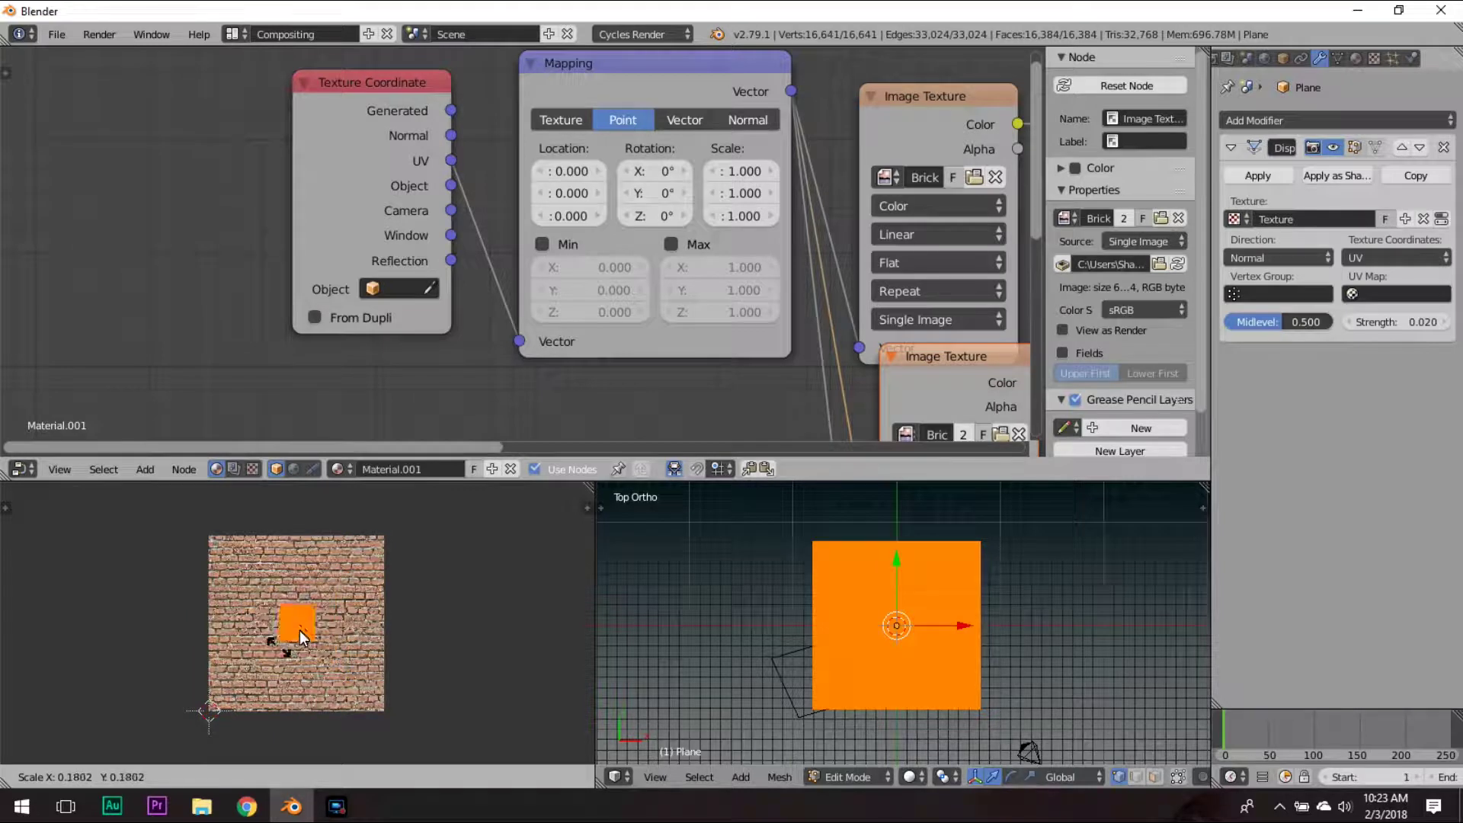
{"action": "left_click", "coordinate": [371, 610]}
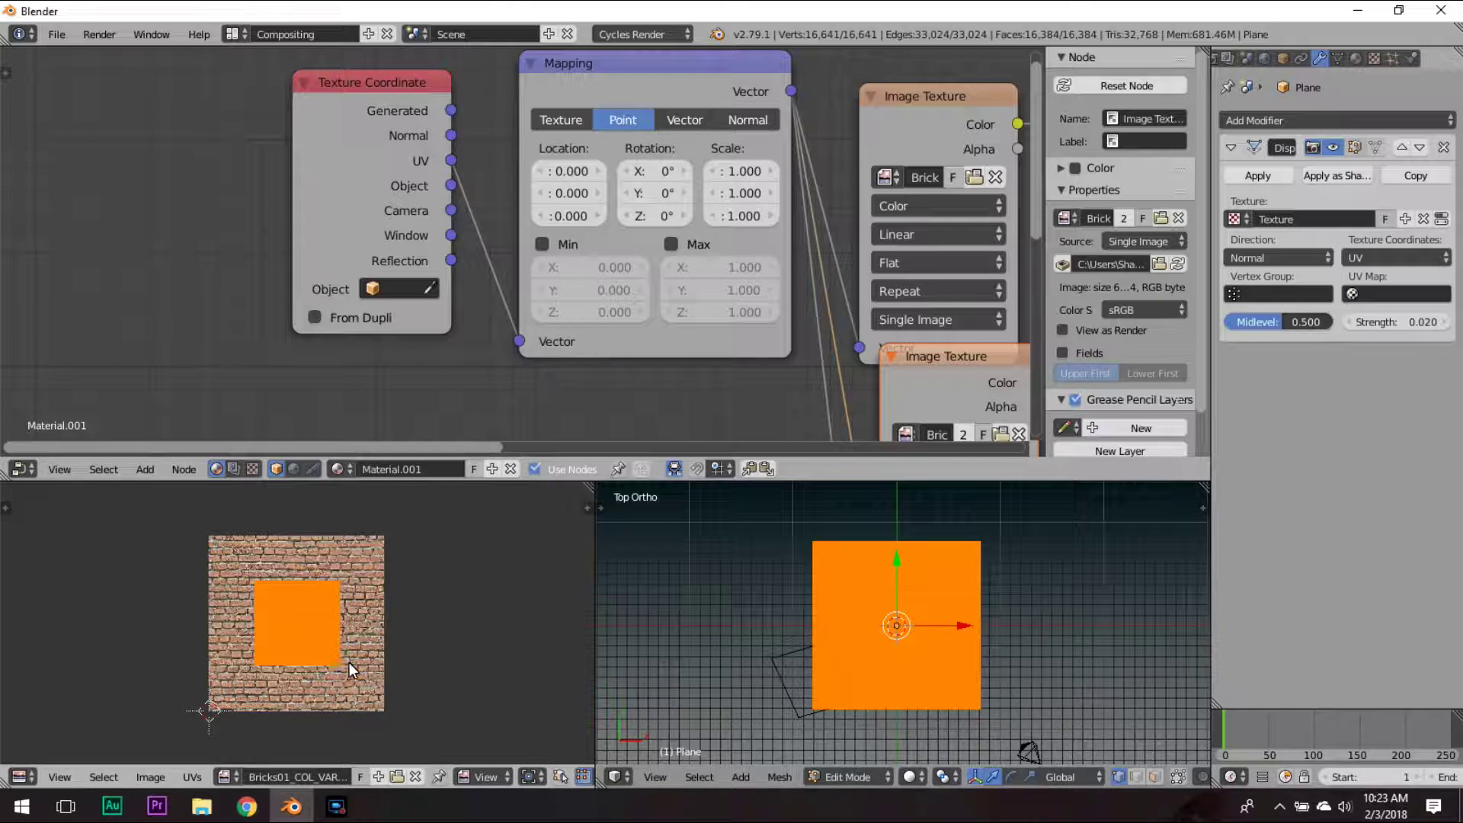
{"action": "key", "text": "Tab"}
{"action": "scroll", "coordinate": [946, 660], "scroll_direction": "up", "scroll_amount": 5}
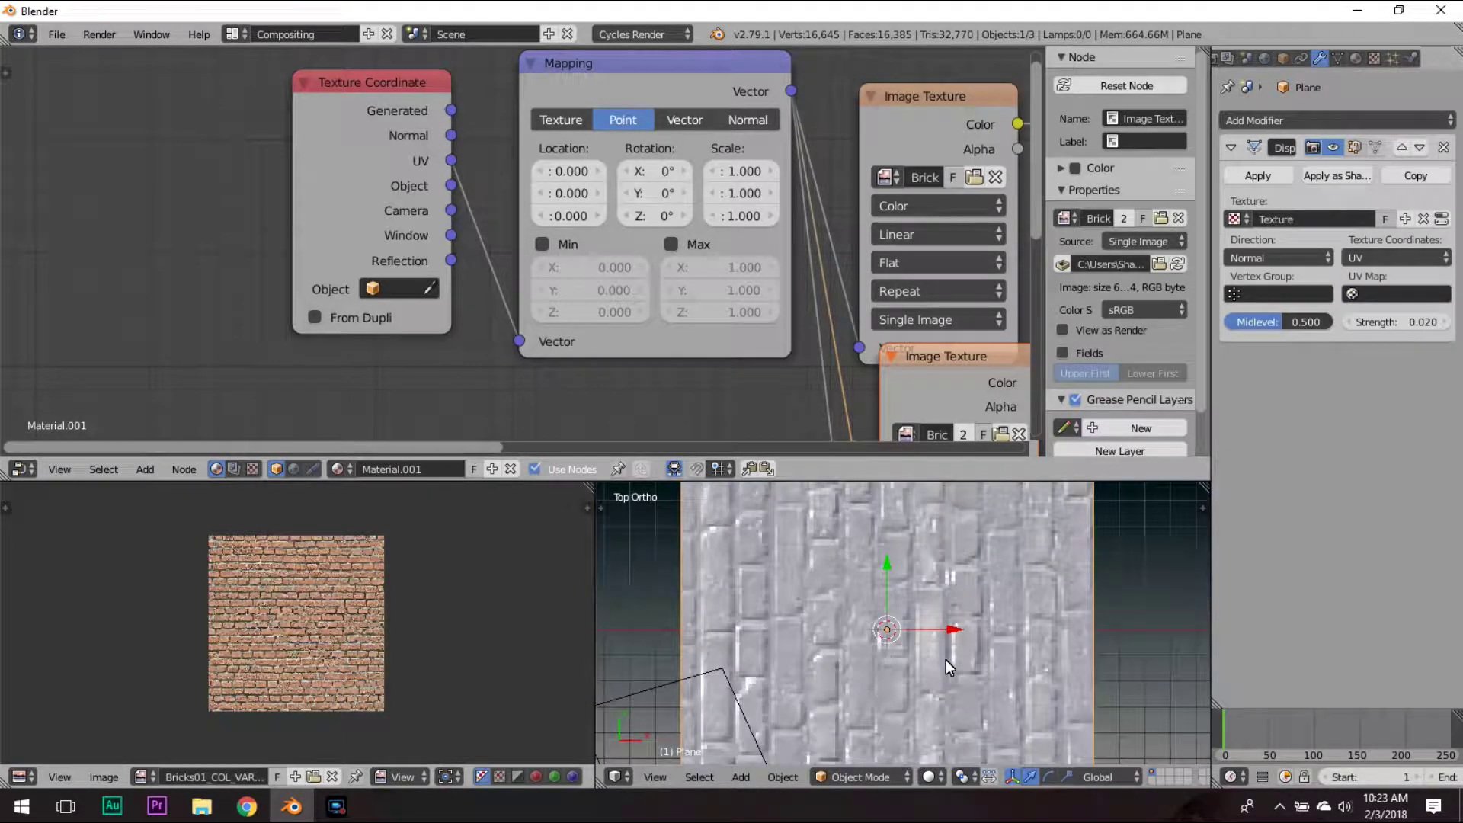
Step: Scale the UVs up beyond the image so small bricks tile densely
{"action": "key", "text": "Tab"}
{"action": "key", "text": "s"}
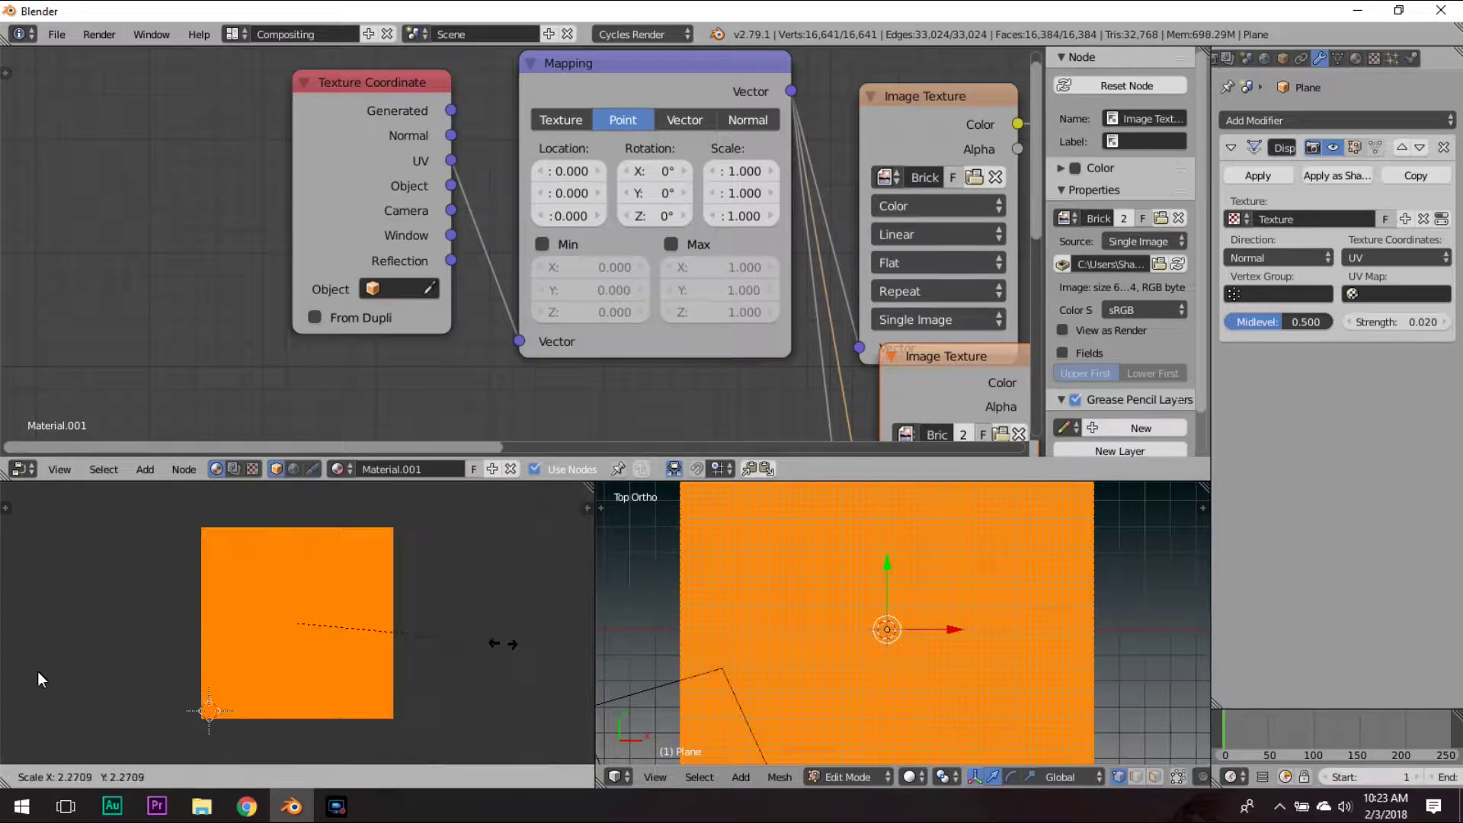
{"action": "left_click", "coordinate": [227, 680]}
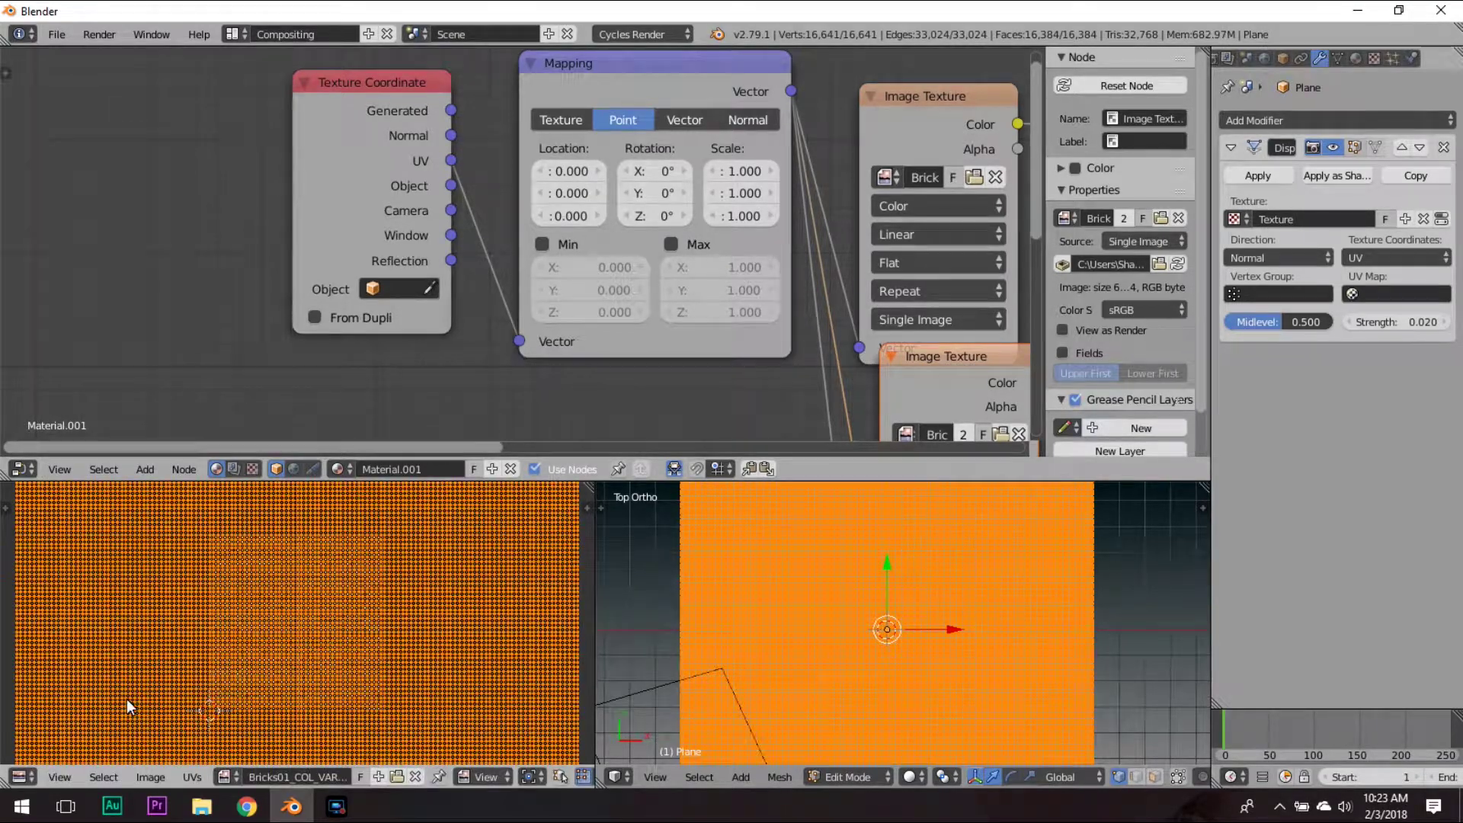
{"action": "key", "text": "Tab"}
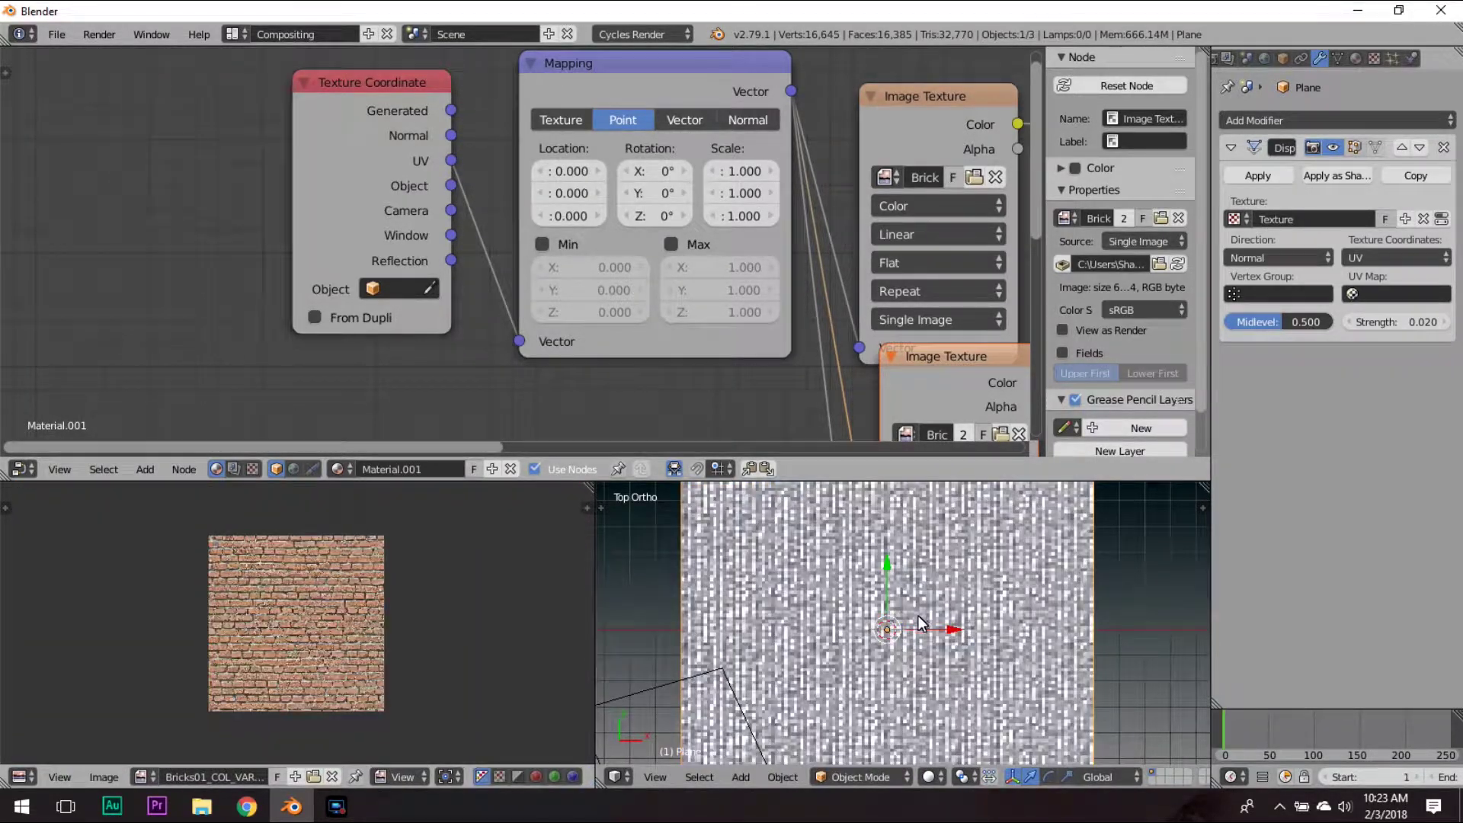
{"action": "scroll", "coordinate": [919, 617], "scroll_direction": "down", "scroll_amount": 4}
Step: Cancel an accidental mesh scale in Edit Mode and return to Object Mode
{"action": "key", "text": "Tab"}
{"action": "key", "text": "s"}
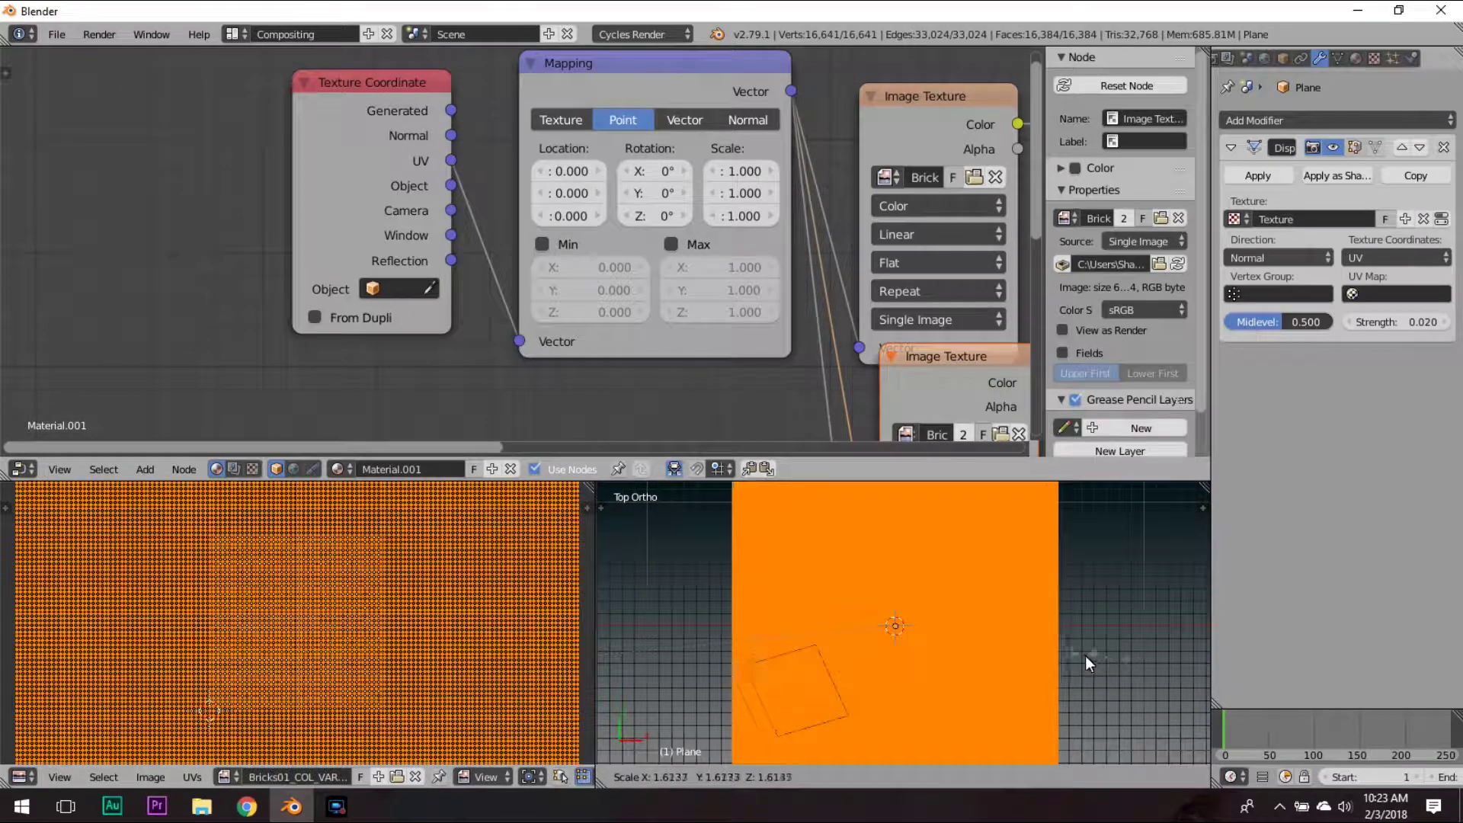
{"action": "key", "text": "Escape"}
{"action": "key", "text": "Tab"}
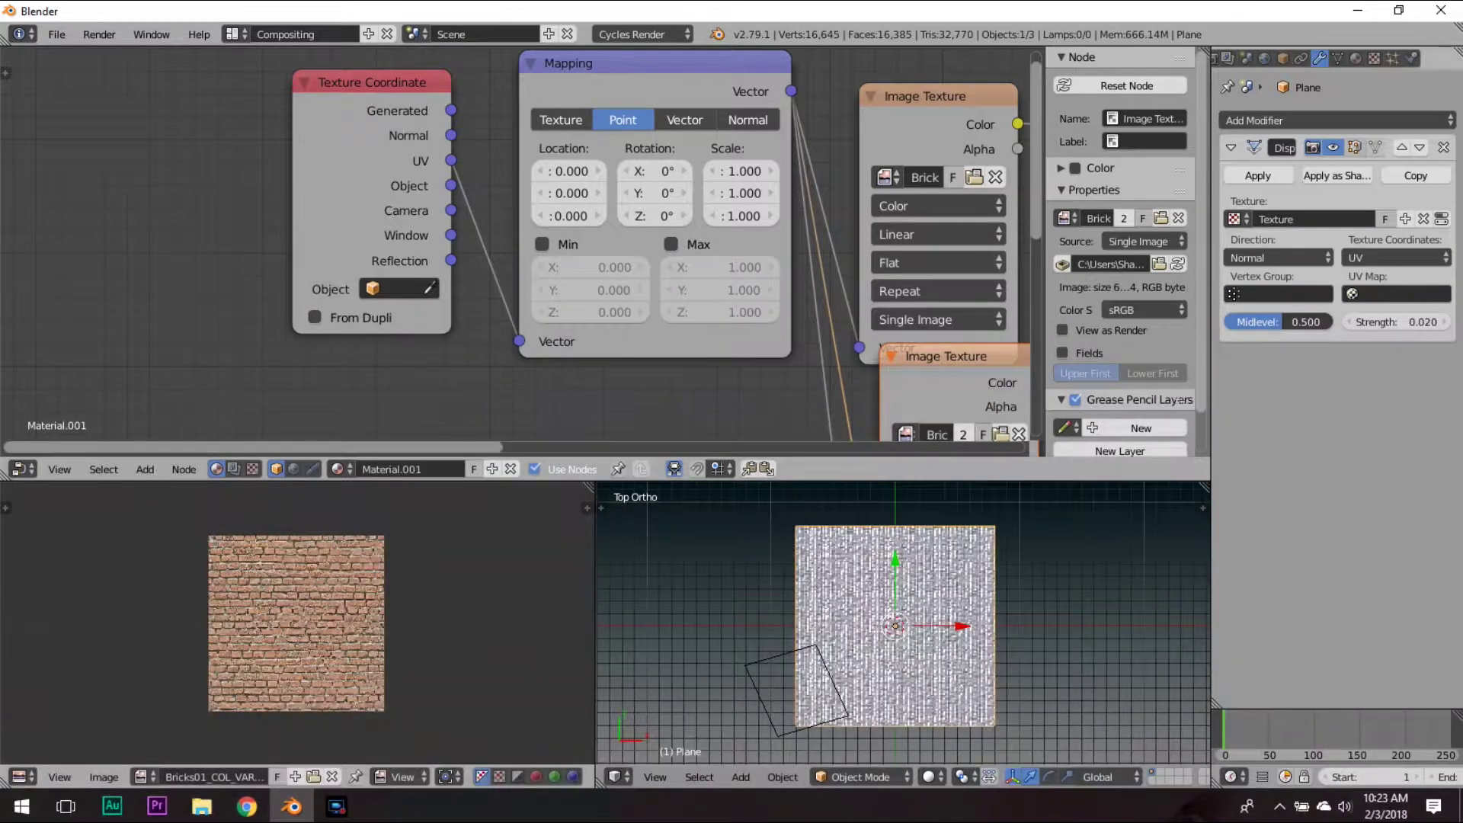
{"action": "left_click", "coordinate": [1293, 126]}
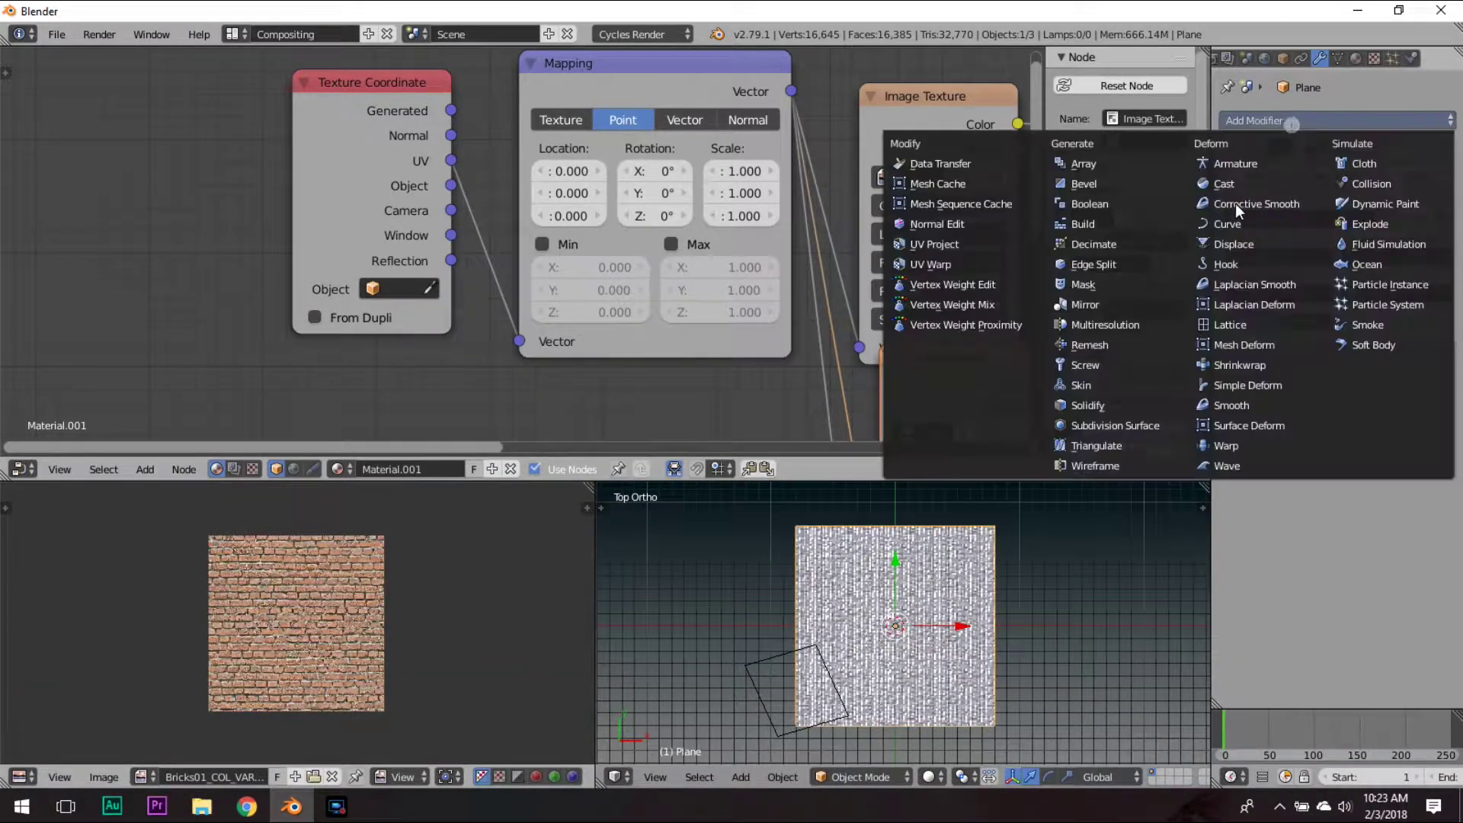
Step: Add a Subdivision Surface modifier at 2 viewport levels above Displace, then start rescaling UVs
{"action": "left_click", "coordinate": [1109, 425]}
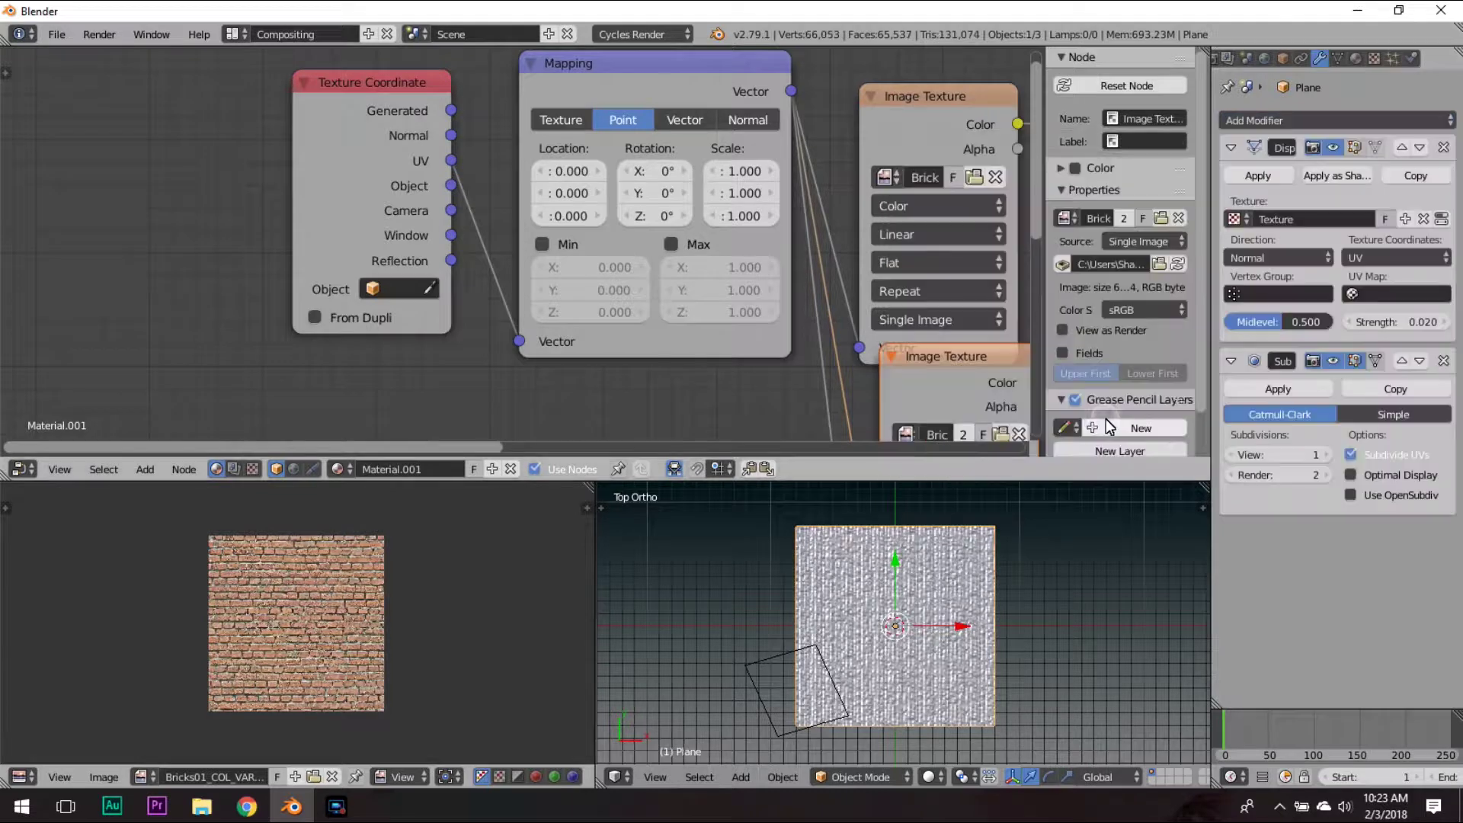
{"action": "left_click", "coordinate": [1324, 454]}
{"action": "scroll", "coordinate": [873, 639], "scroll_direction": "up", "scroll_amount": 6}
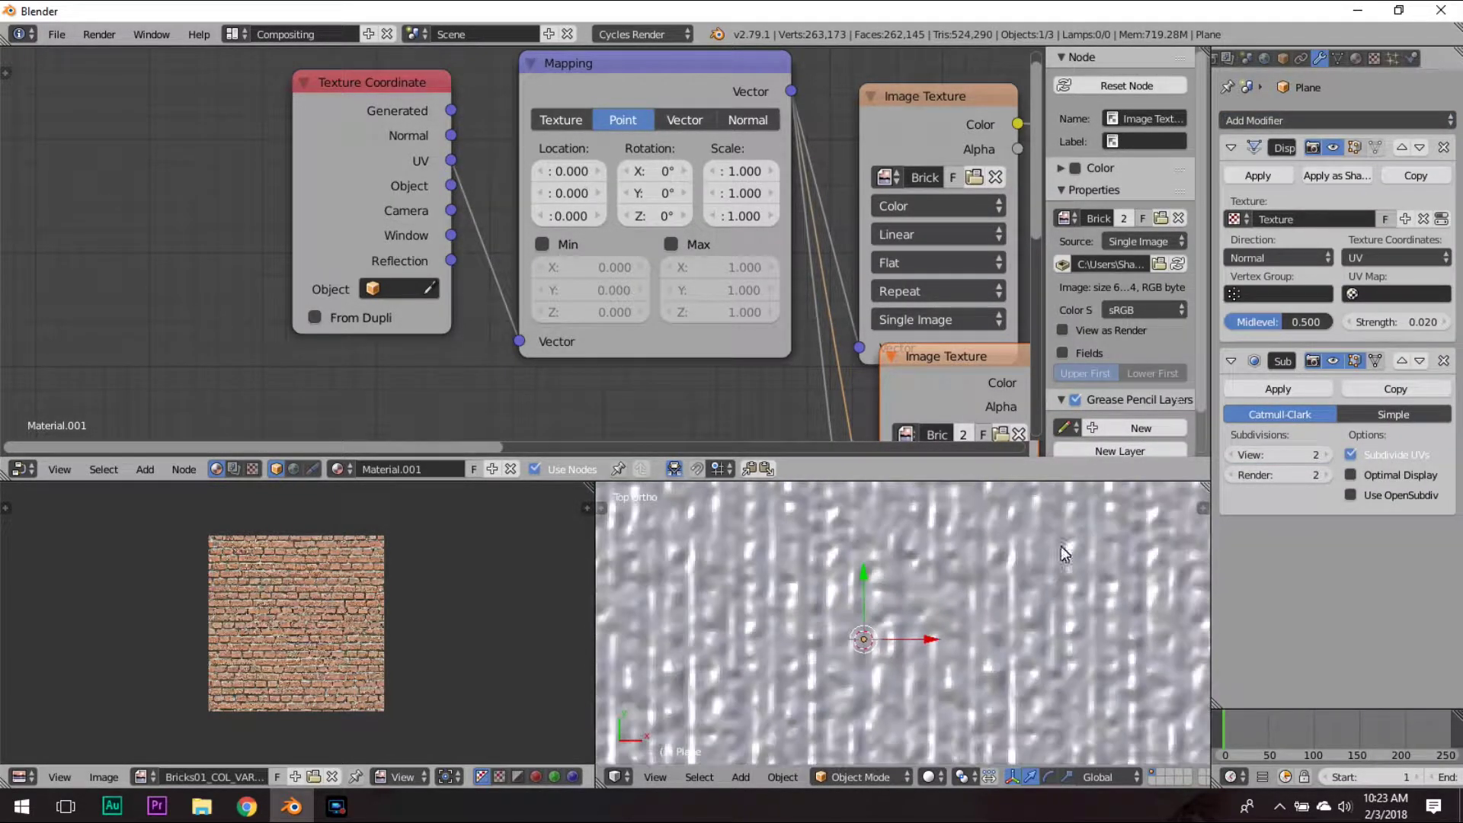
{"action": "left_click", "coordinate": [1402, 361]}
{"action": "scroll", "coordinate": [801, 655], "scroll_direction": "down", "scroll_amount": 4}
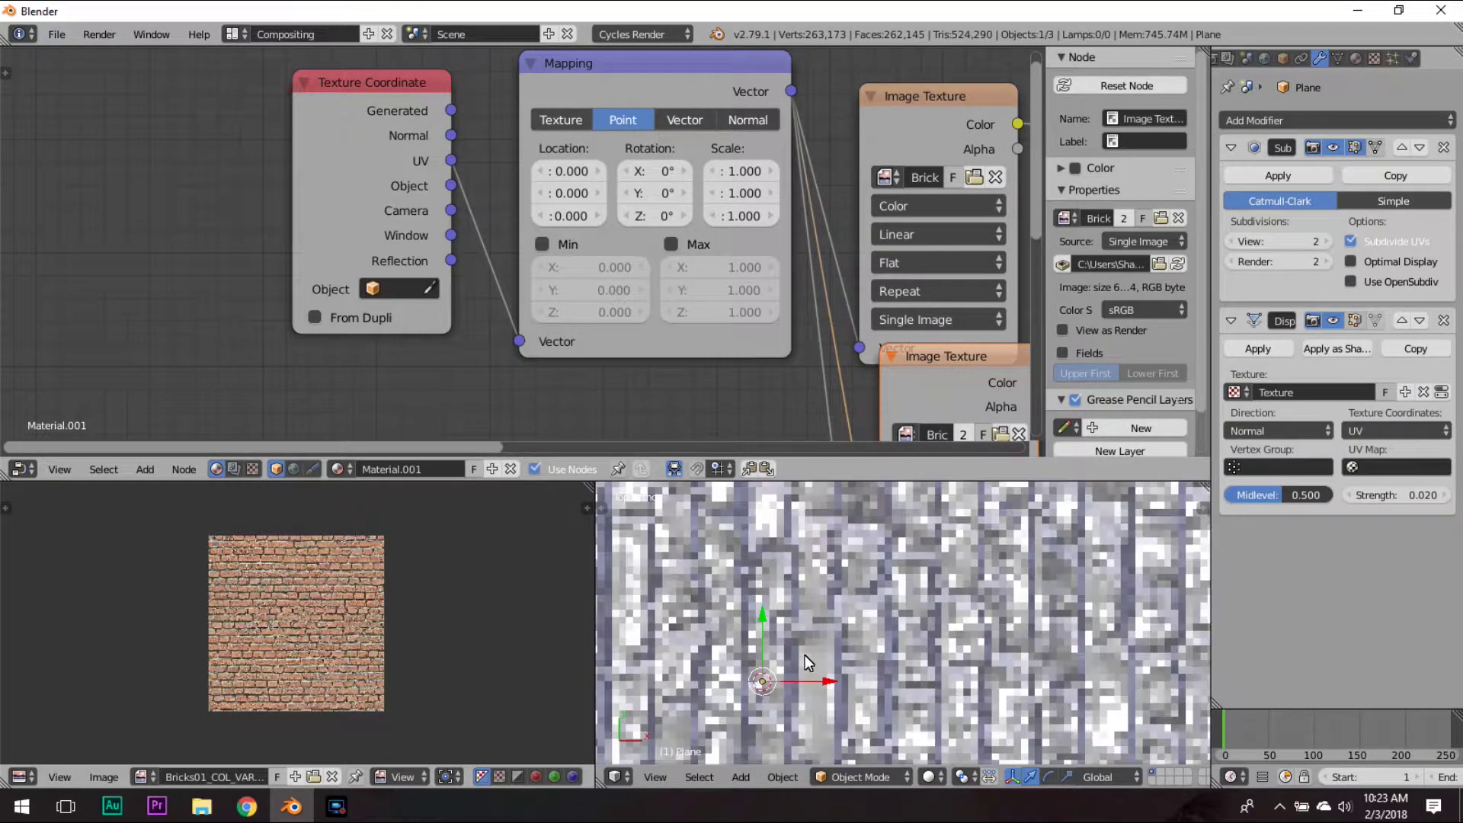
{"action": "scroll", "coordinate": [834, 570], "scroll_direction": "down", "scroll_amount": 4}
{"action": "scroll", "coordinate": [420, 566], "scroll_direction": "up", "scroll_amount": 5}
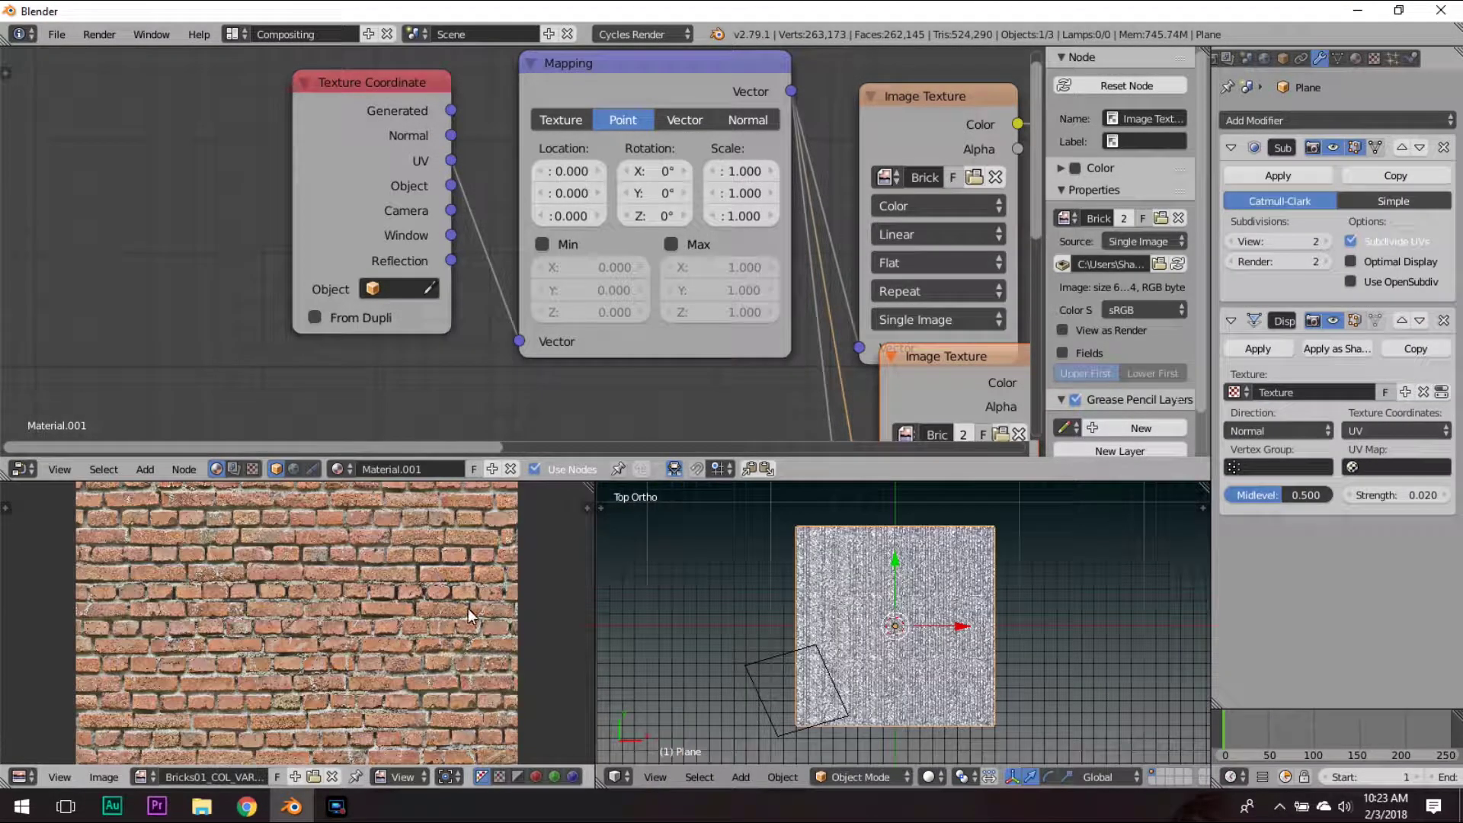
{"action": "key", "text": "Tab"}
{"action": "key", "text": "s"}
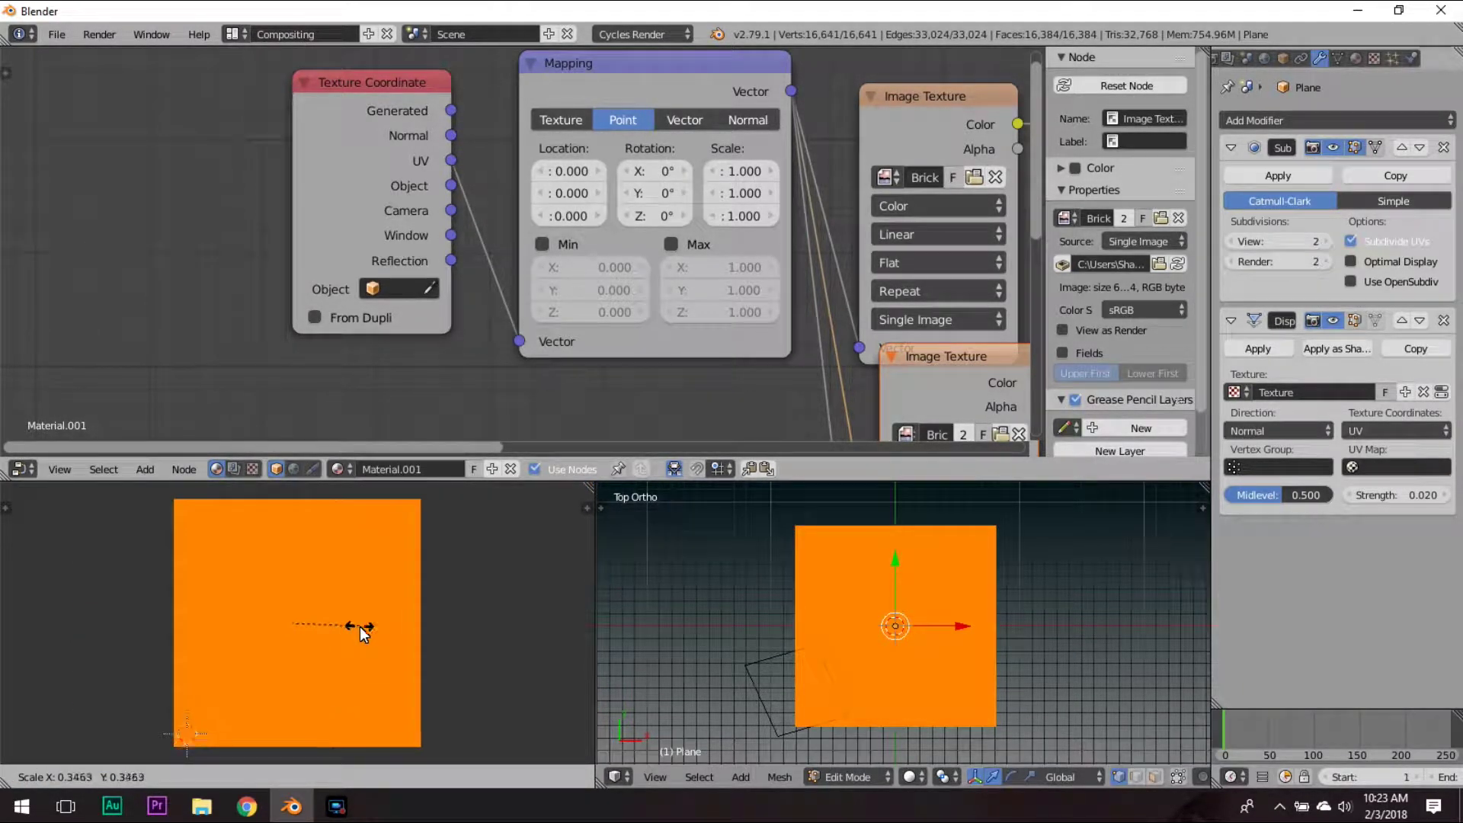
Step: Confirm the UVs at about 0.35 scale and return to Object Mode
{"action": "left_click", "coordinate": [356, 626]}
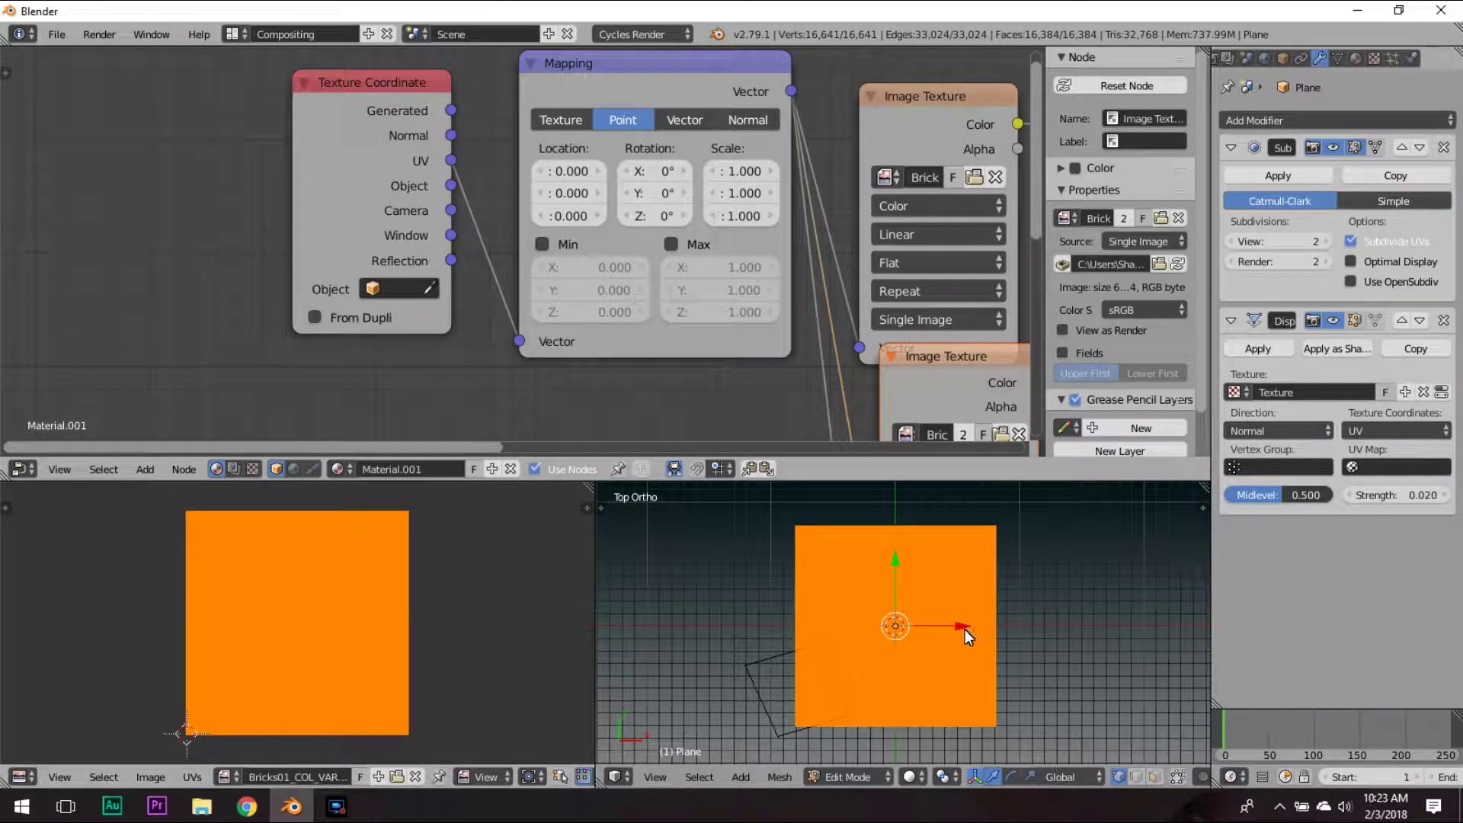
{"action": "key", "text": "Tab"}
{"action": "scroll", "coordinate": [831, 631], "scroll_direction": "up", "scroll_amount": 5}
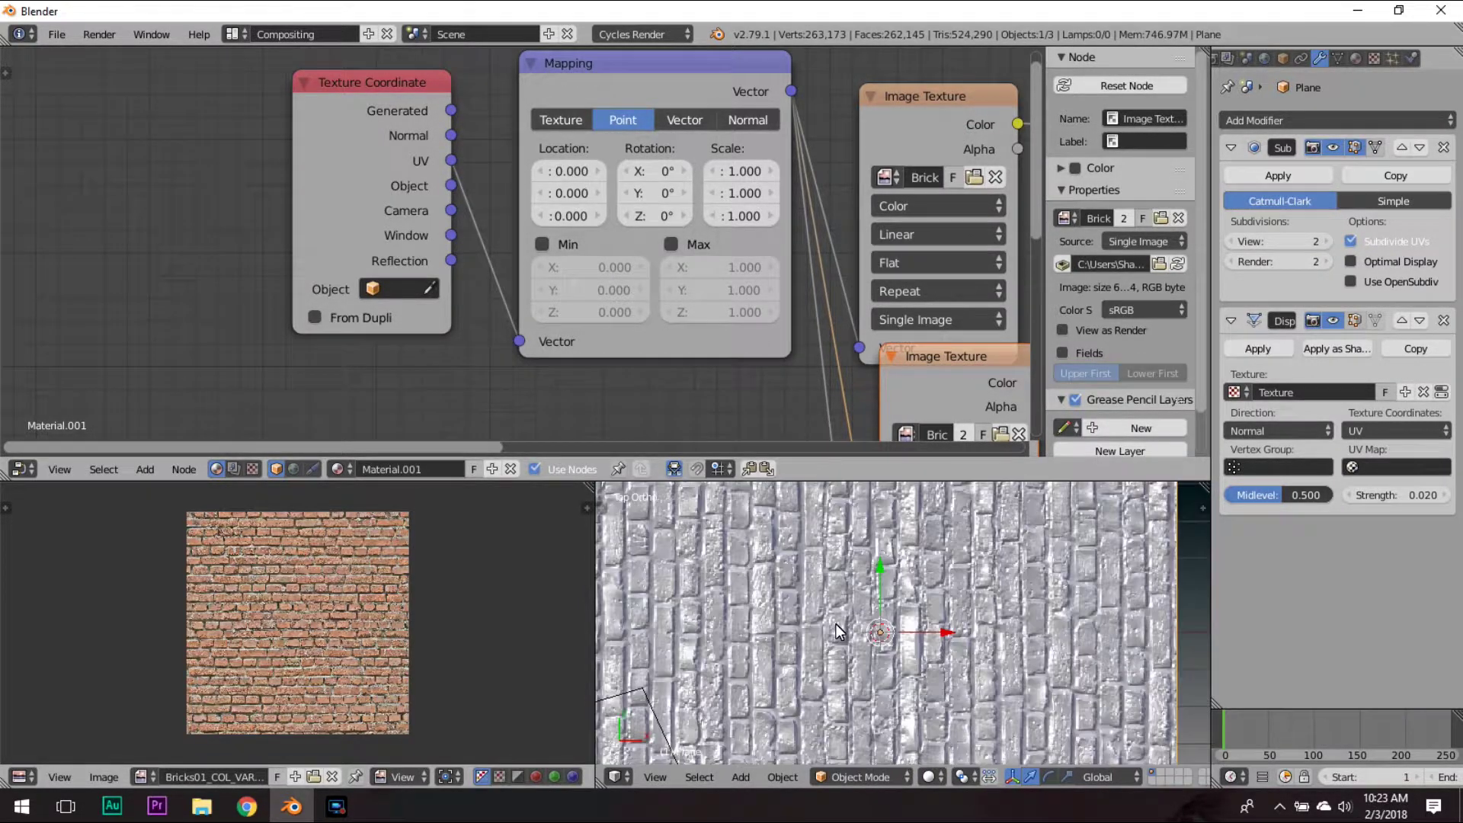
Step: Orbit the brick plane in perspective, verifying Texture Coordinates stay UV, and cancel an accidental move
{"action": "middle_click_drag", "start_coordinate": [837, 621], "coordinate": [829, 694]}
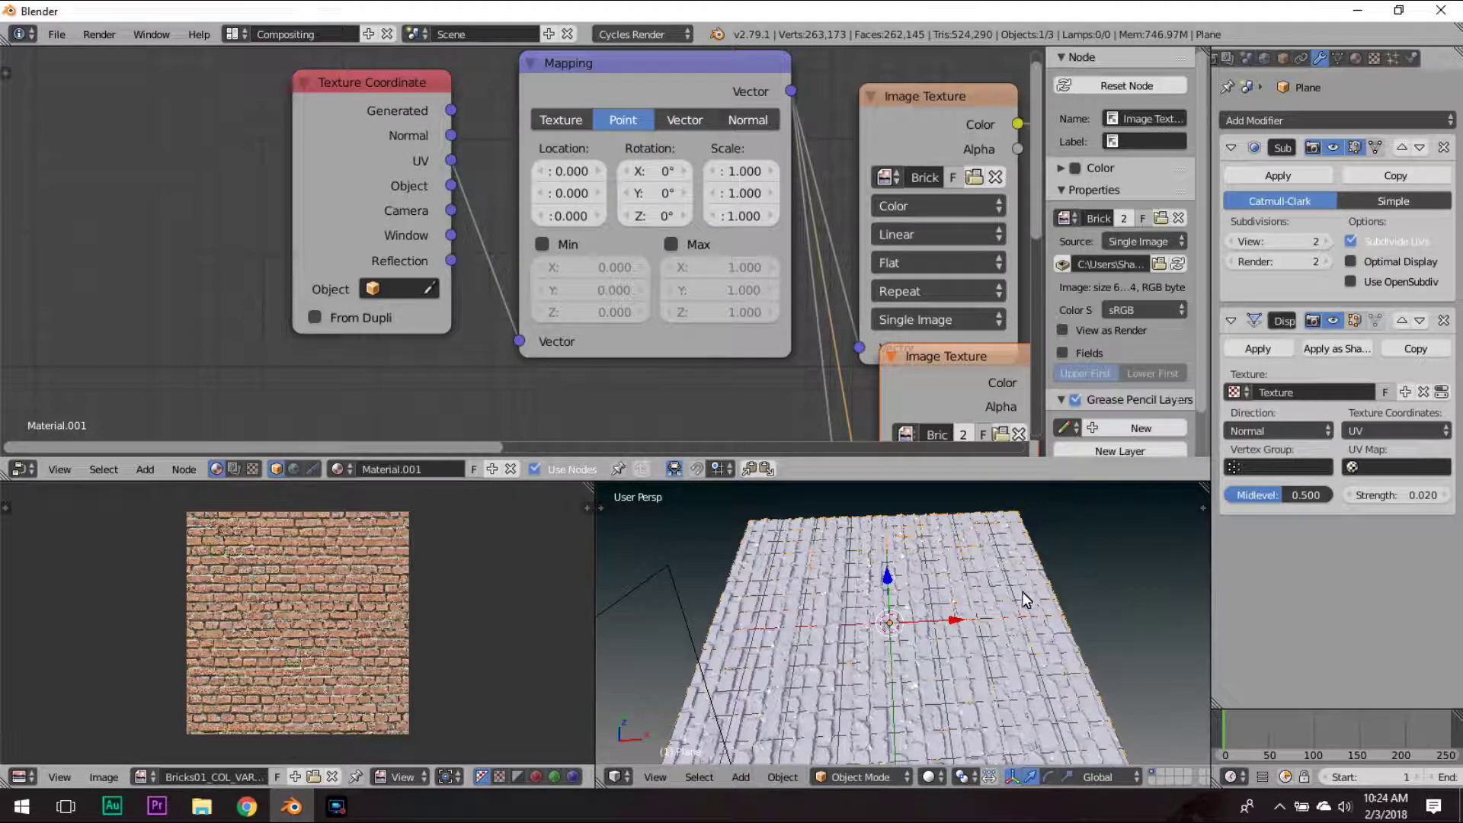
{"action": "left_click", "coordinate": [1371, 436]}
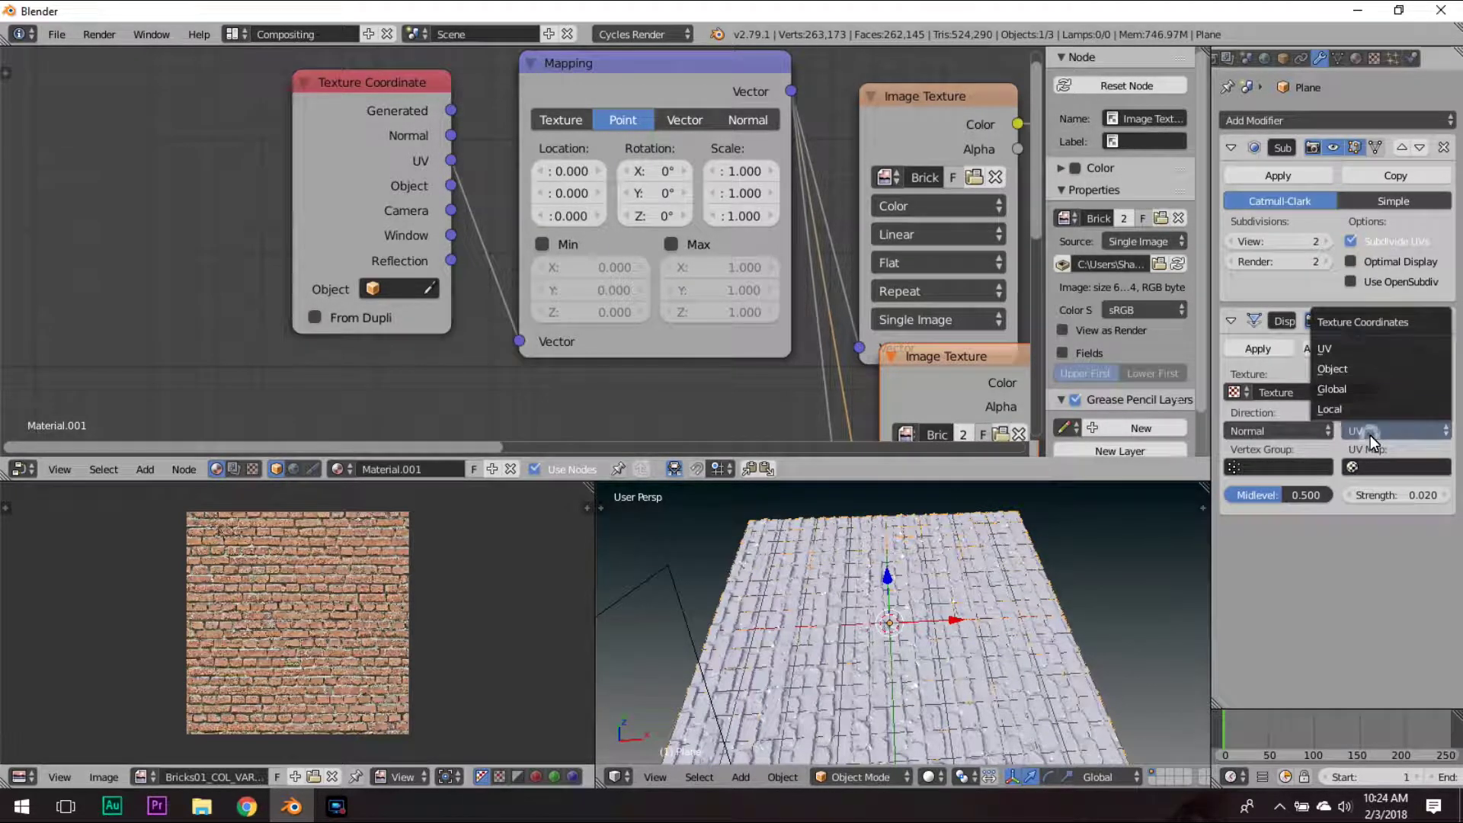
{"action": "middle_click_drag", "start_coordinate": [1016, 655], "coordinate": [1044, 697]}
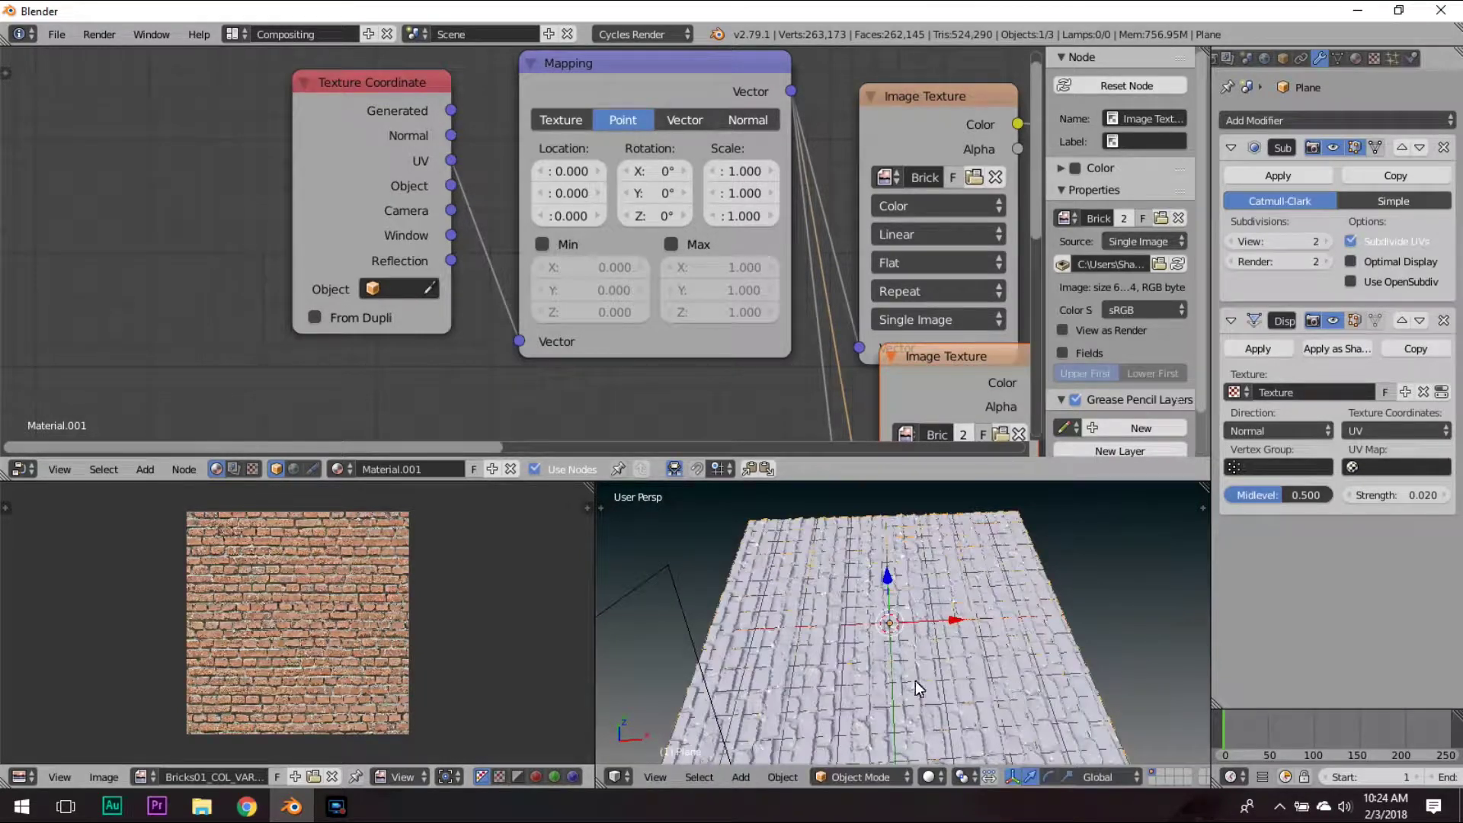
{"action": "key", "text": "g"}
{"action": "right_click", "coordinate": [786, 721]}
{"action": "scroll", "coordinate": [818, 639], "scroll_direction": "down", "scroll_amount": 4}
{"action": "scroll", "coordinate": [1062, 614], "scroll_direction": "up", "scroll_amount": 4}
{"action": "middle_click_drag", "start_coordinate": [1021, 657], "coordinate": [982, 536]}
Step: Orbit the brick plane from oblique and low angles, then snap to Top Ortho view
{"action": "scroll", "coordinate": [885, 673], "scroll_direction": "down", "scroll_amount": 4}
{"action": "middle_click_drag", "start_coordinate": [885, 674], "coordinate": [943, 517]}
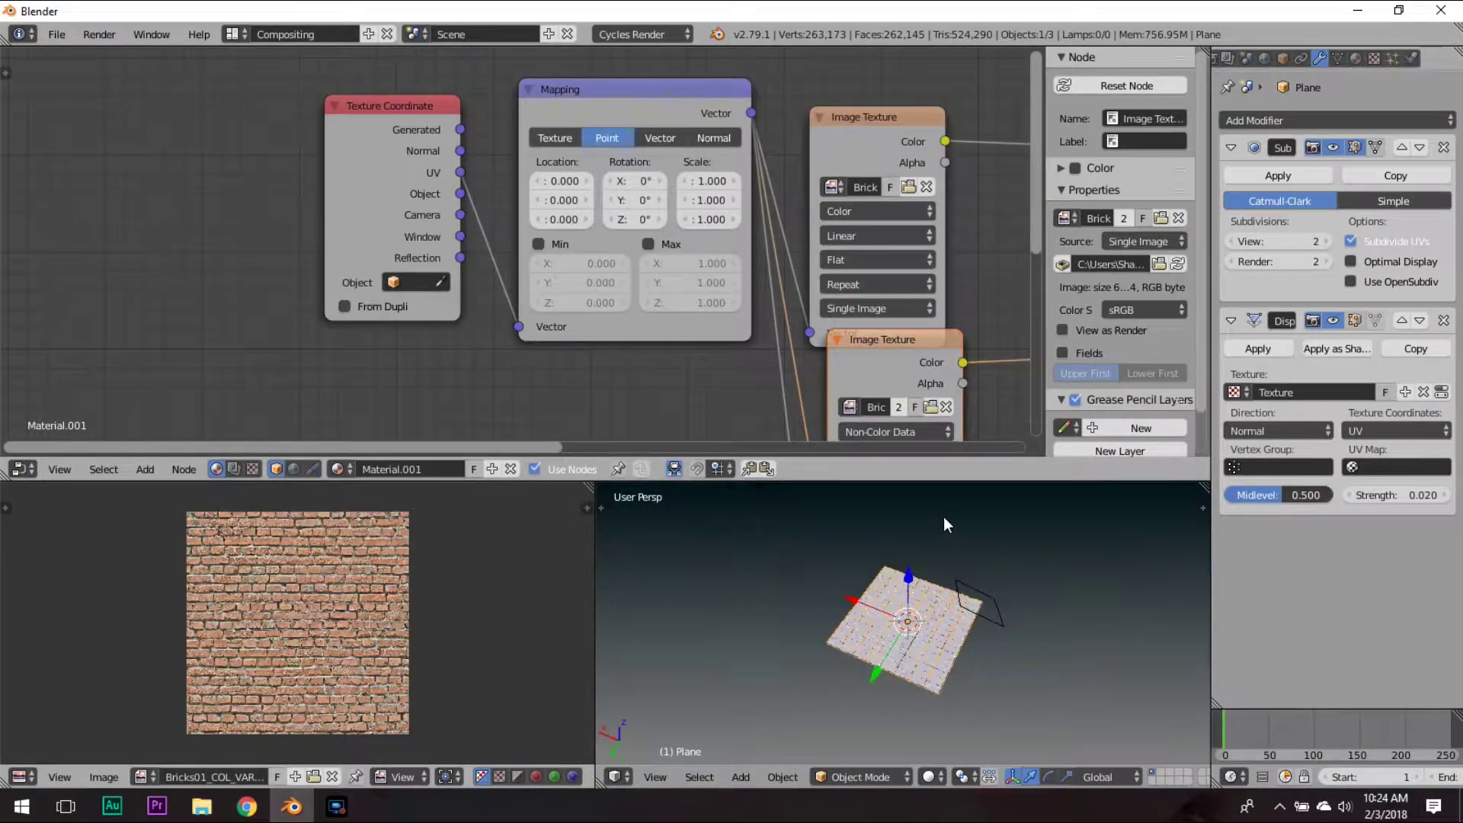
{"action": "scroll", "coordinate": [826, 703], "scroll_direction": "up", "scroll_amount": 8}
{"action": "middle_click_drag", "start_coordinate": [847, 649], "coordinate": [1023, 634]}
{"action": "scroll", "coordinate": [922, 559], "scroll_direction": "down", "scroll_amount": 5}
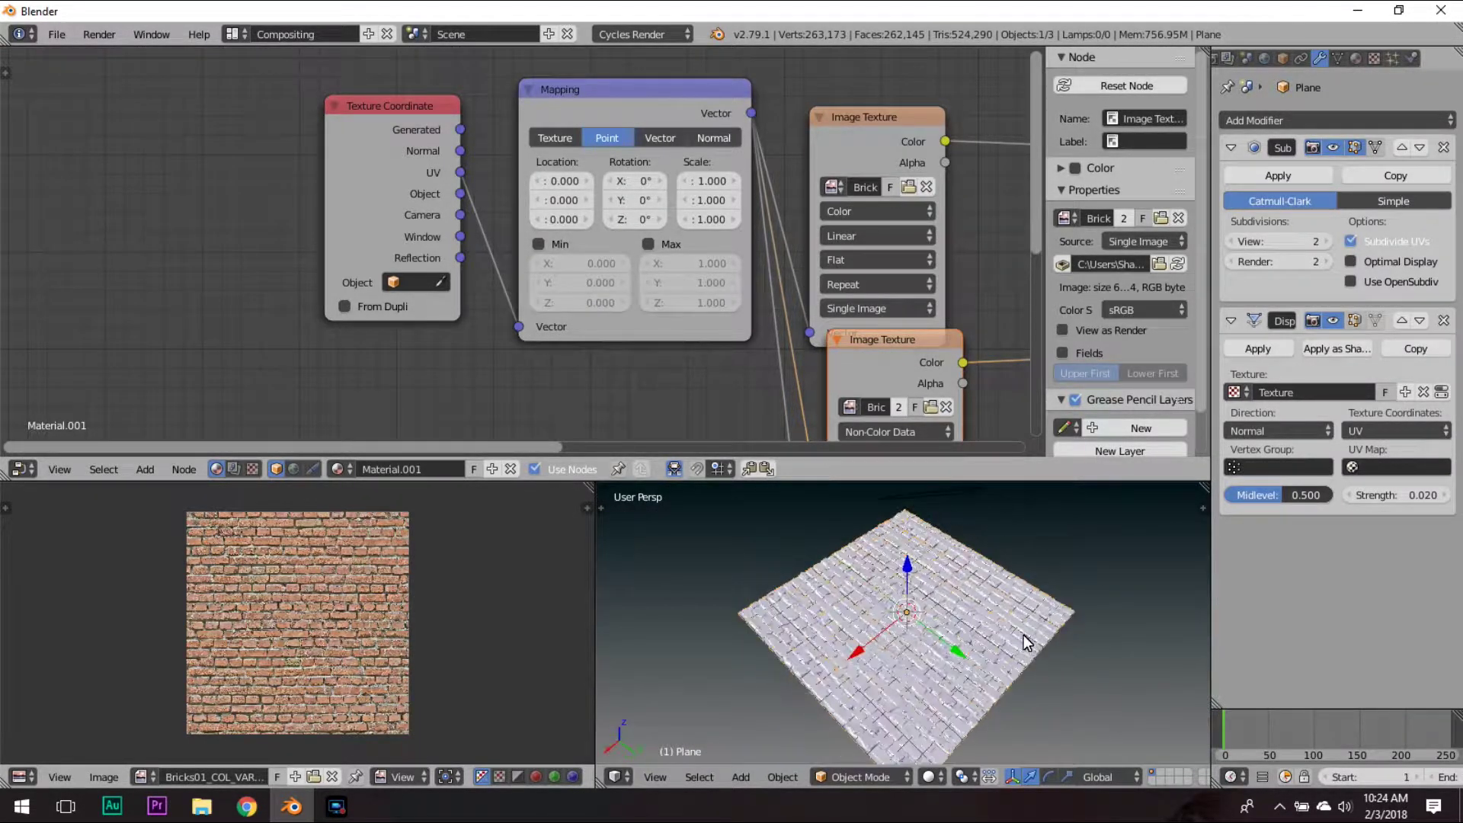
{"action": "key", "text": "KP_7"}
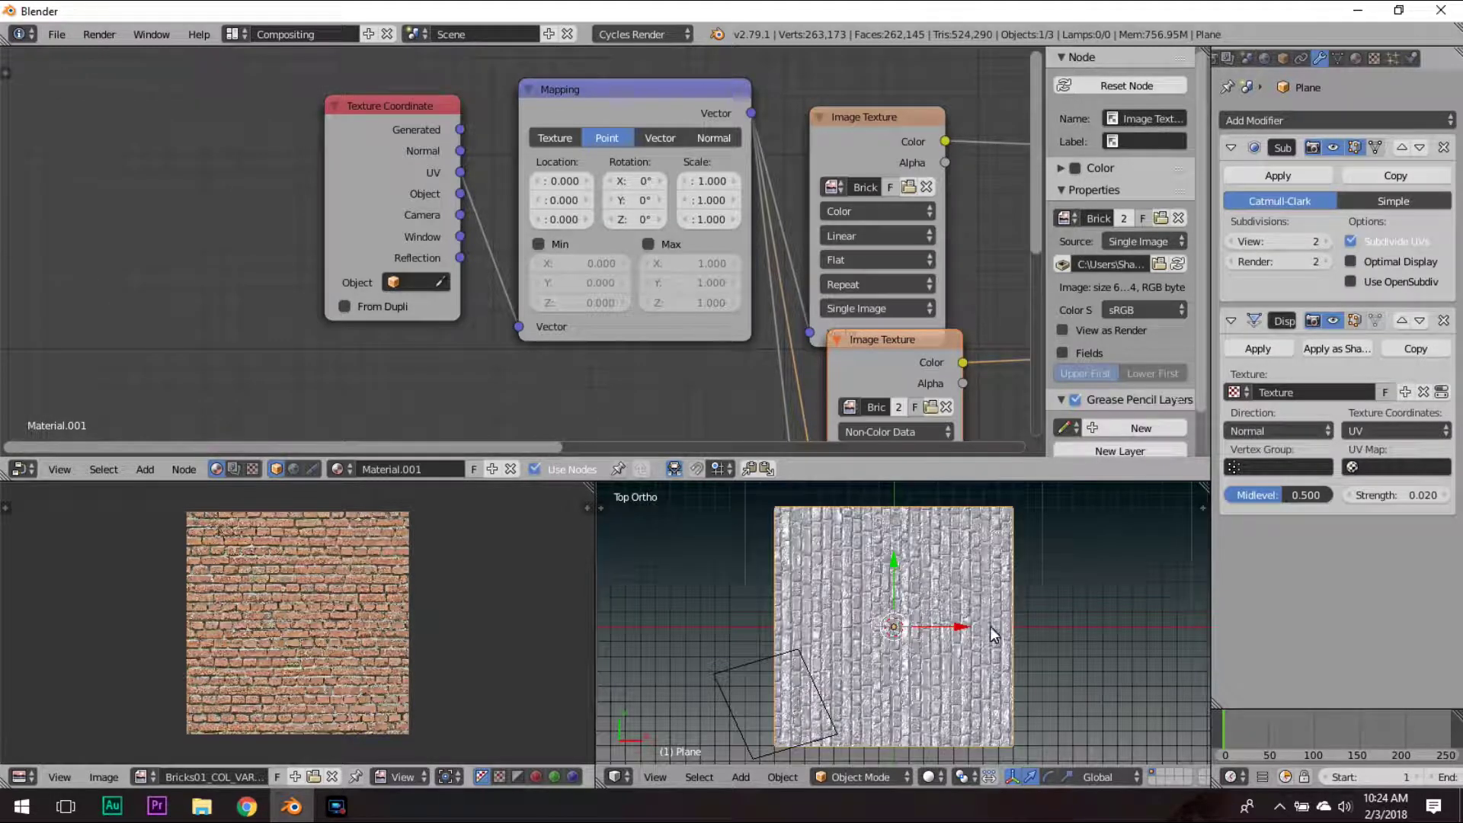